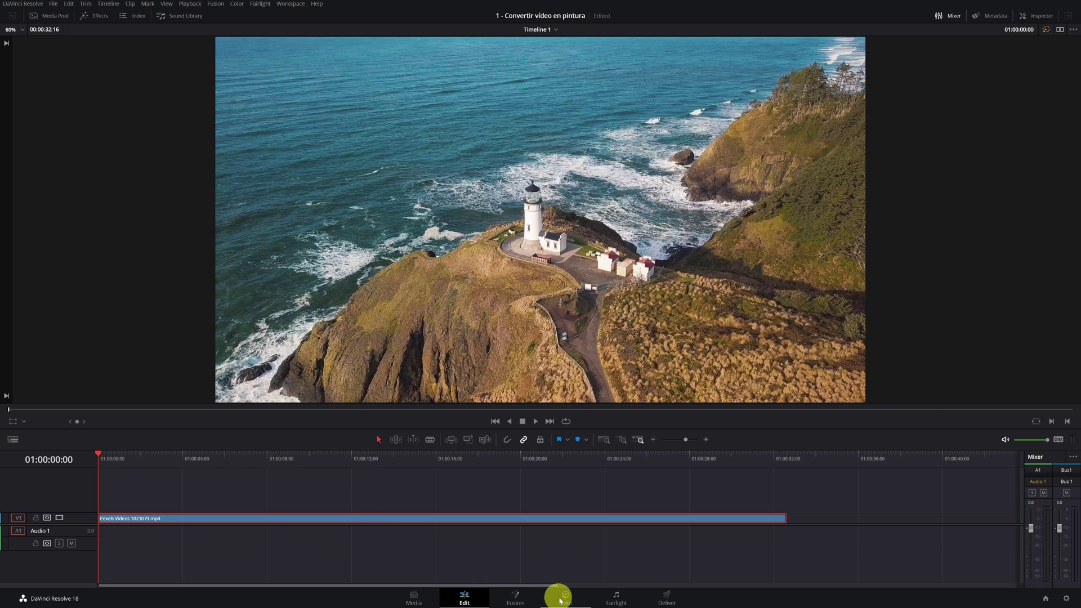
# - On the Color page, move node 01 down in the node graph and label it SATURATION
pyautogui.click(562, 597)
pyautogui.moveTo(671, 78); pyautogui.dragTo(703, 178)
pyautogui.rightClick(703, 178)
pyautogui.click(724, 193)
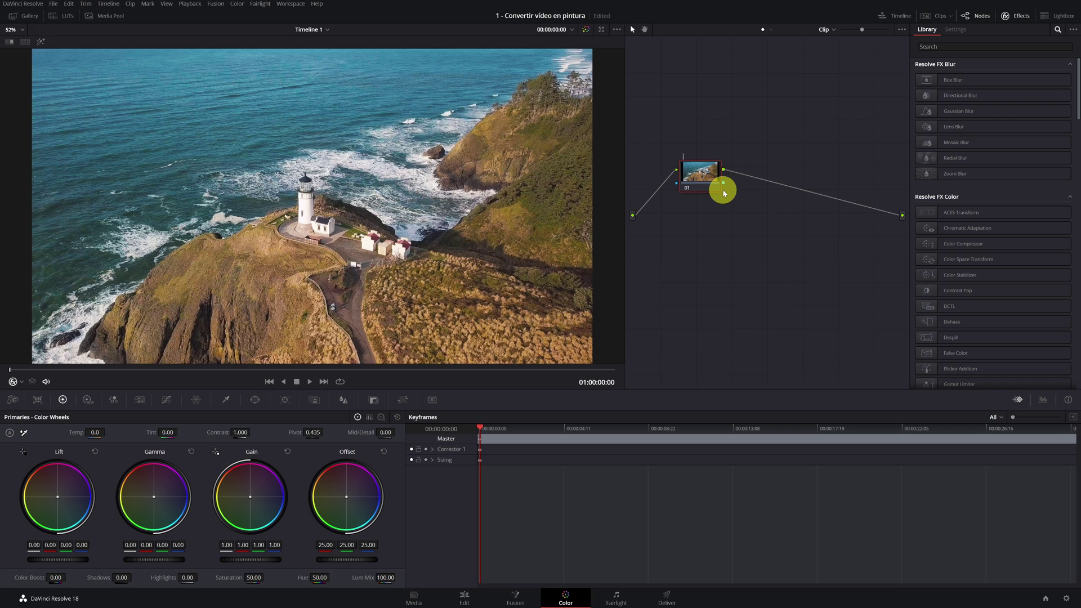
pyautogui.write('SATURATION')
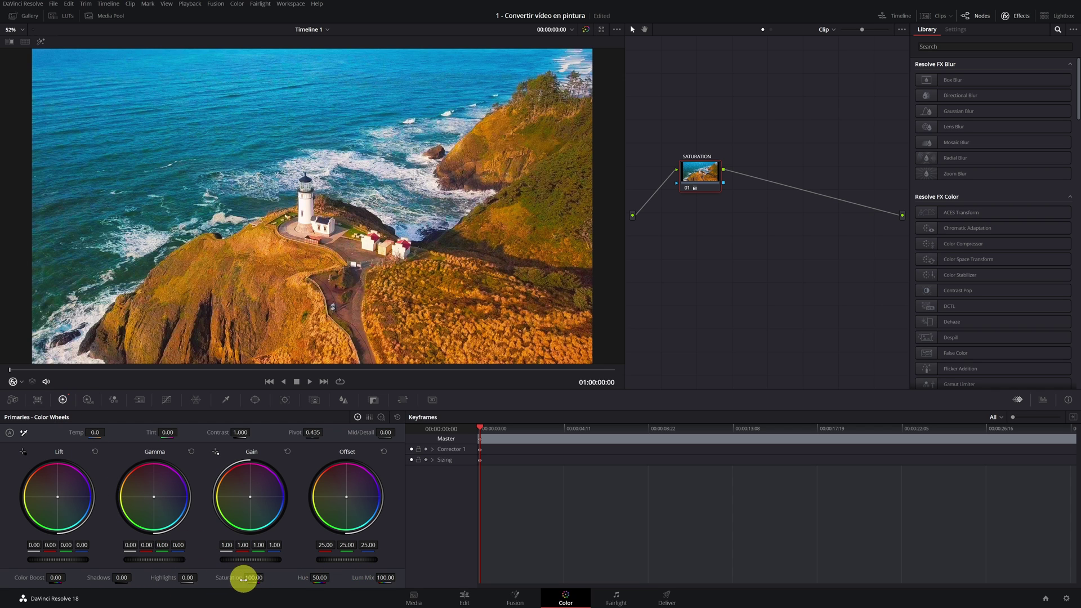
# - Add a serial node after SATURATION, search the library for WATERCOL and drop Watercolor onto it
pyautogui.rightClick(700, 170)
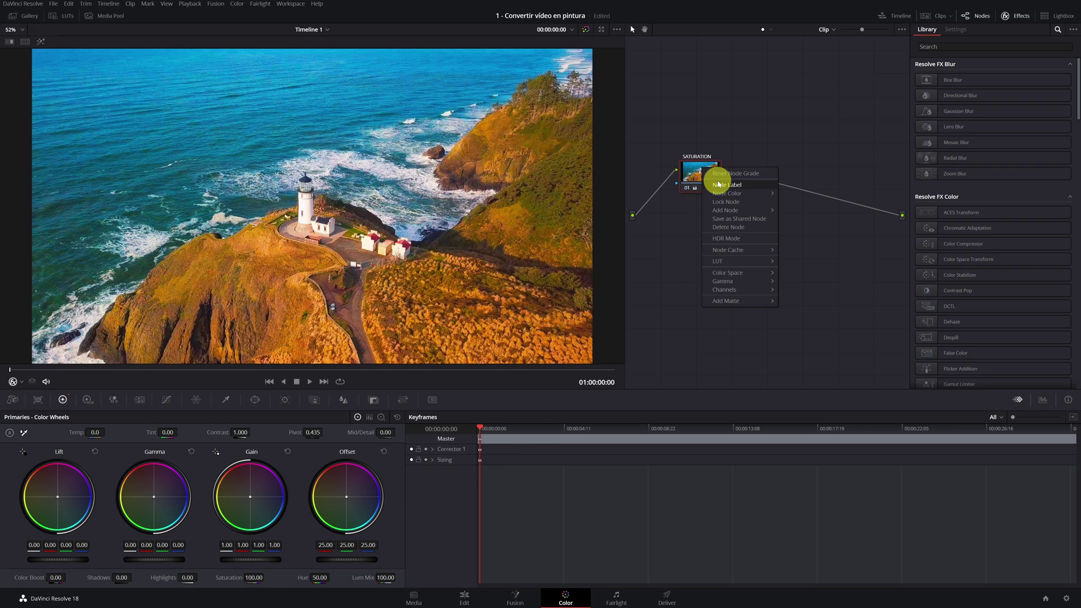
pyautogui.moveTo(754, 210)
pyautogui.click(786, 211)
pyautogui.click(973, 45)
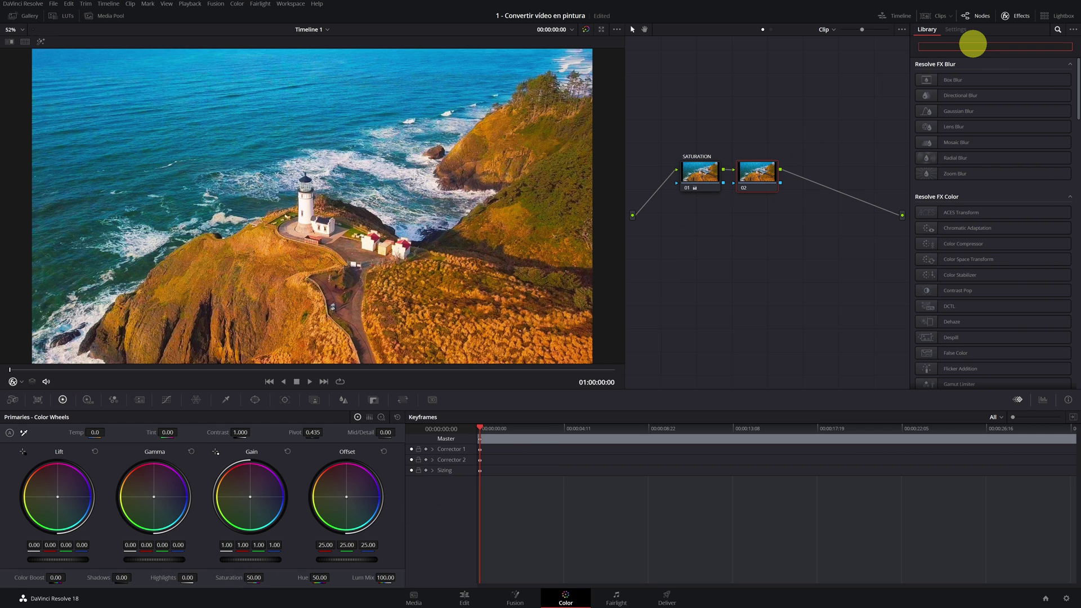
pyautogui.write('WATERCOLOR')
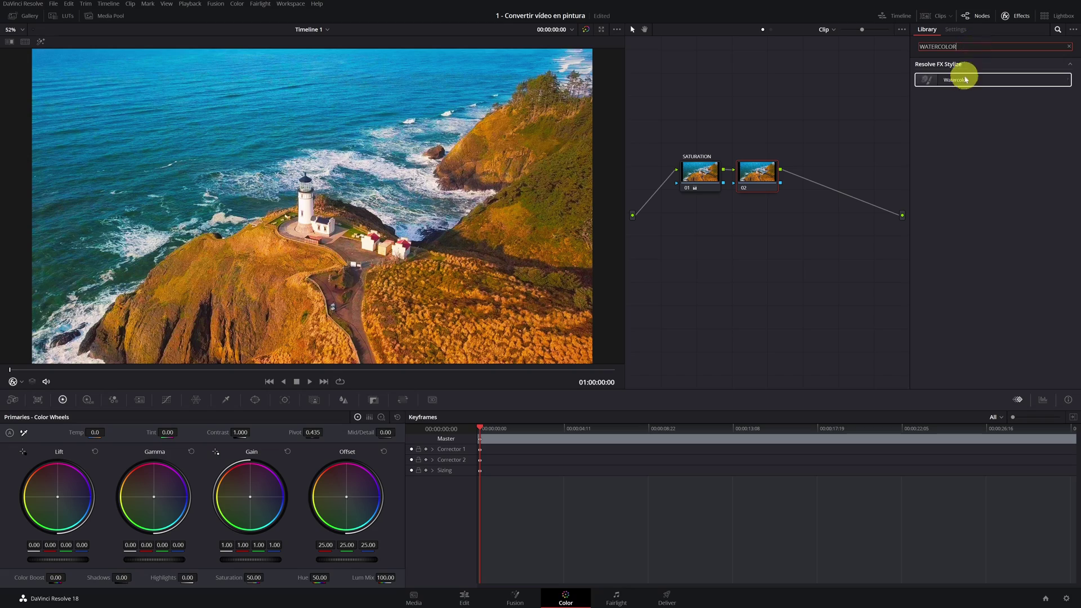
pyautogui.moveTo(957, 79); pyautogui.dragTo(758, 172)
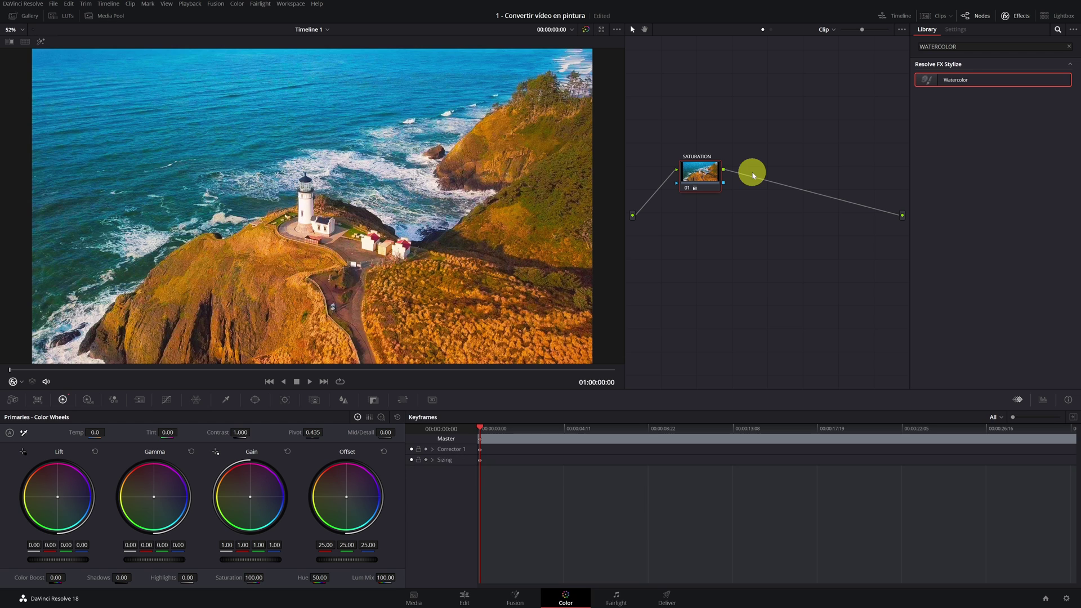
# - Add a serial node after SATURATION and label it STYLE
pyautogui.rightClick(710, 176)
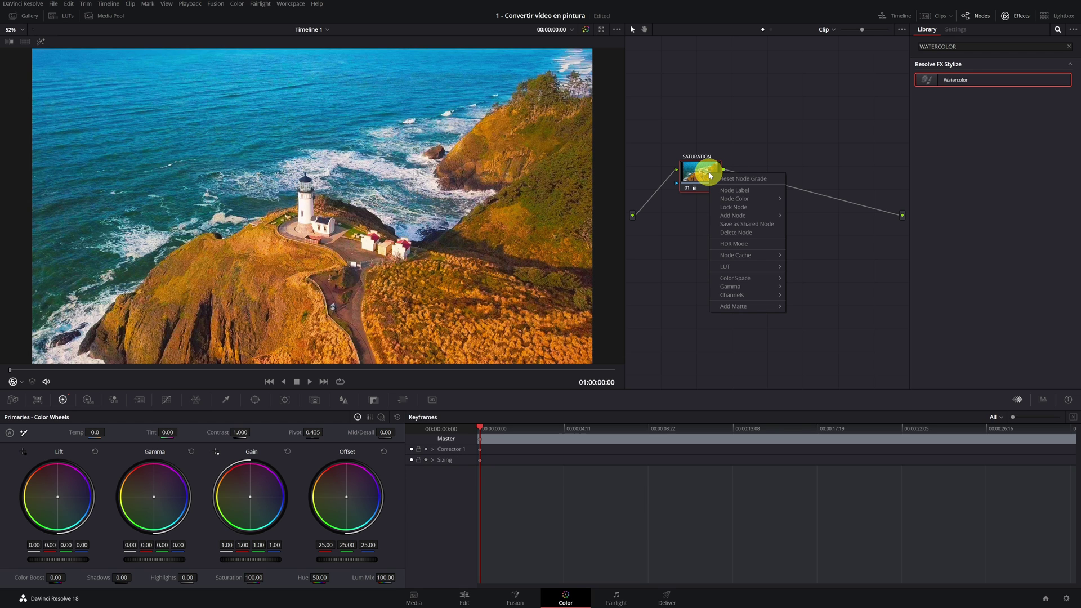
pyautogui.moveTo(753, 215)
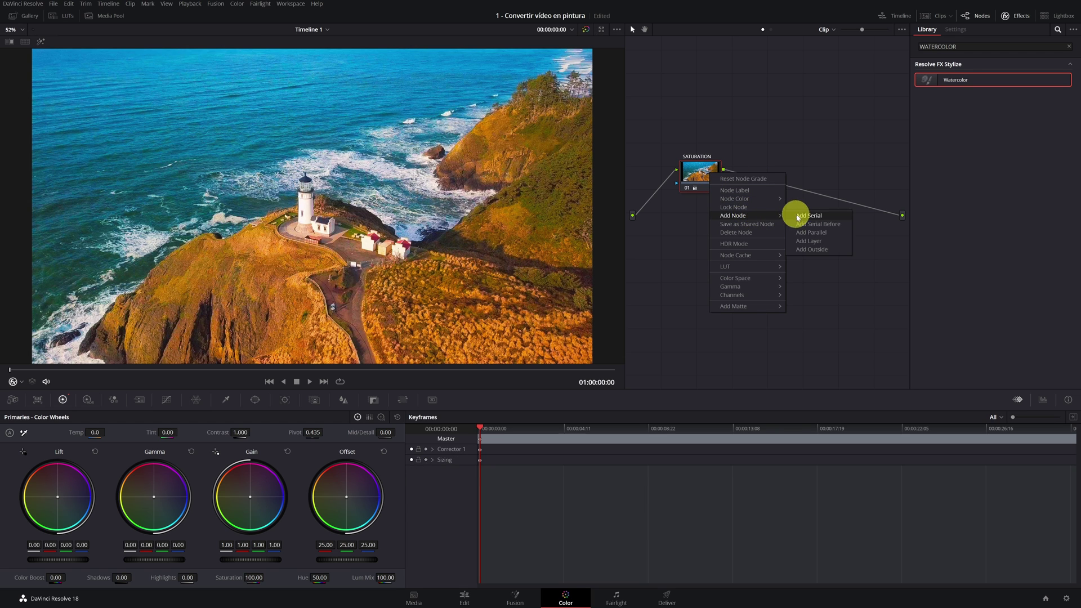
pyautogui.click(793, 214)
pyautogui.rightClick(755, 175)
pyautogui.click(777, 192)
pyautogui.write('STYLE')
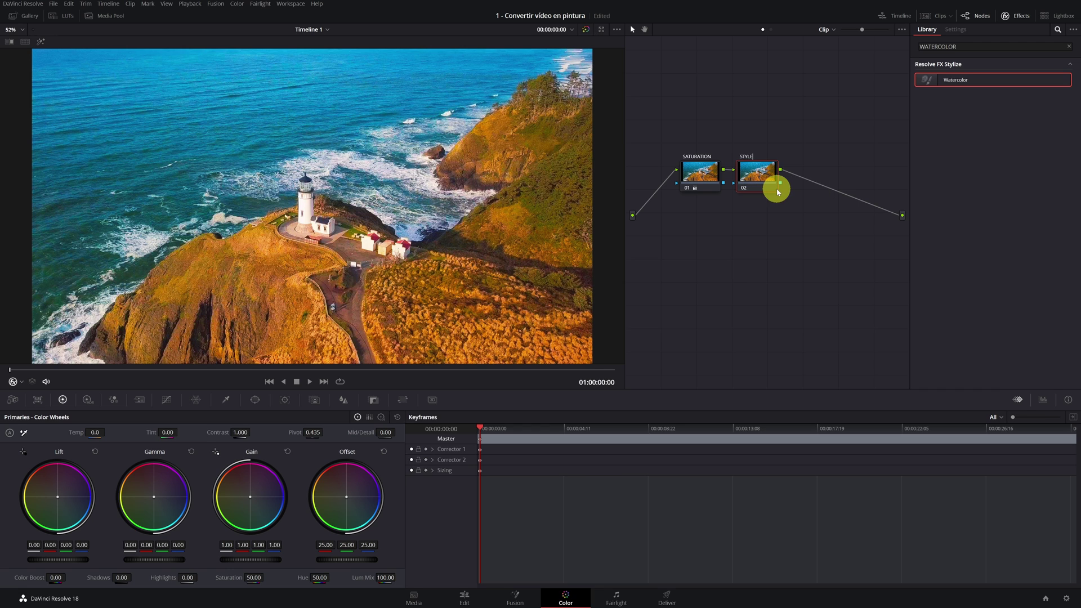
pyautogui.press('Return')
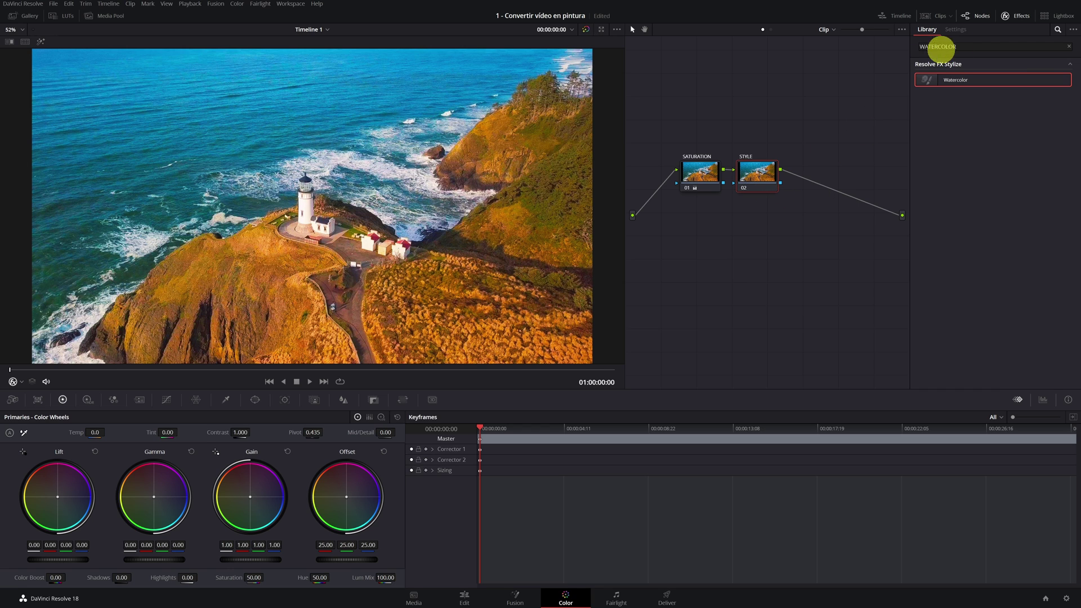
# - Apply Stylize to STYLE with Great Wave style, Style Scale 6 and Blend 0.412
pyautogui.doubleClick(967, 46)
pyautogui.write('STYL')
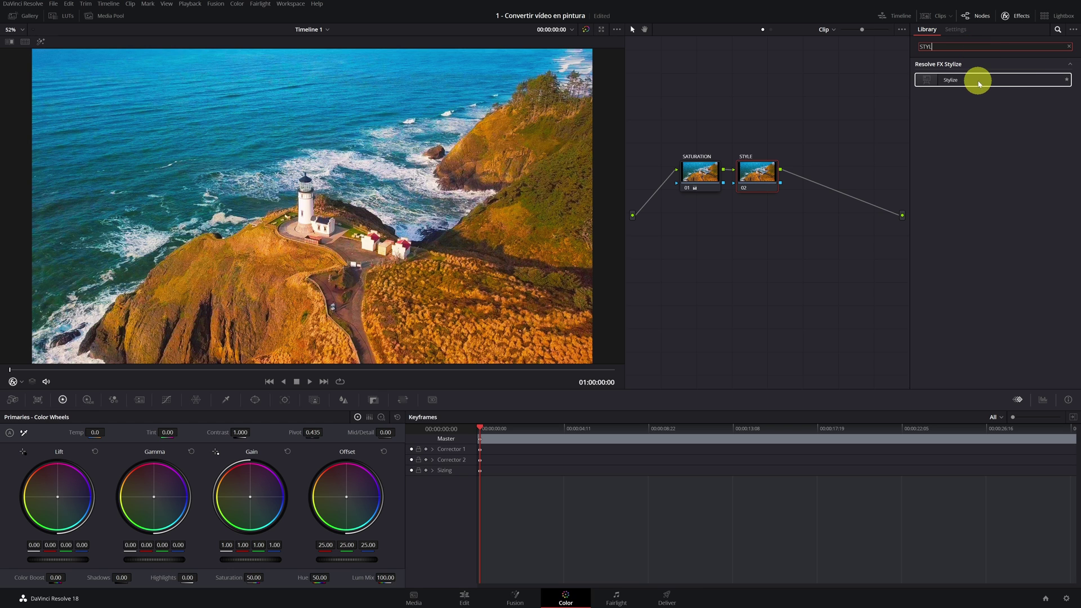
pyautogui.moveTo(978, 83)
pyautogui.mouseDown()
pyautogui.moveTo(911, 102)
pyautogui.moveTo(759, 175)
pyautogui.mouseUp()
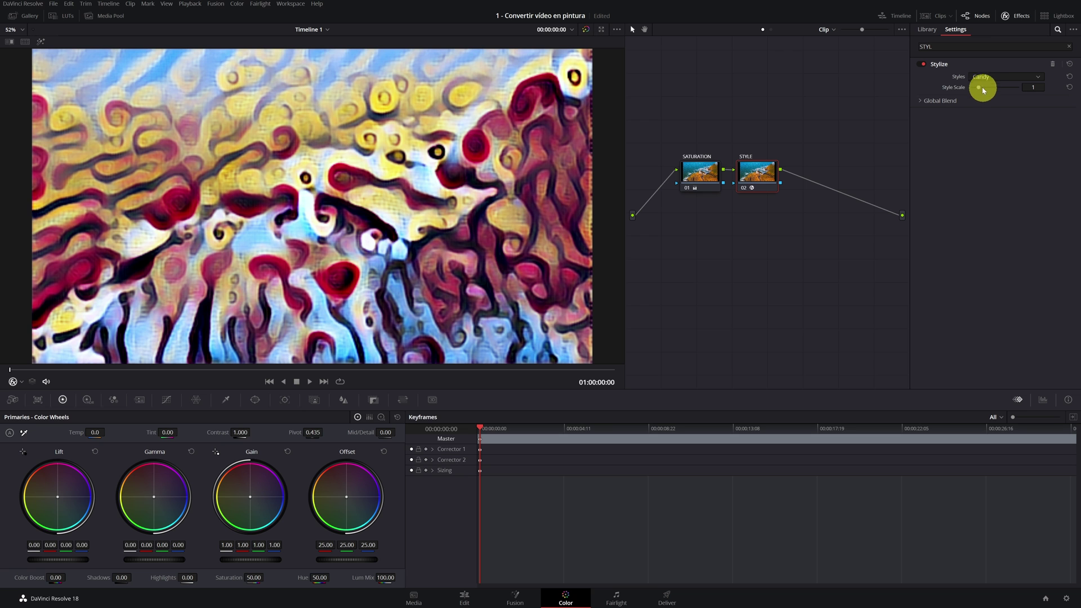
pyautogui.moveTo(978, 90)
pyautogui.mouseDown()
pyautogui.moveTo(1032, 87)
pyautogui.moveTo(999, 87)
pyautogui.moveTo(1022, 87)
pyautogui.mouseUp()
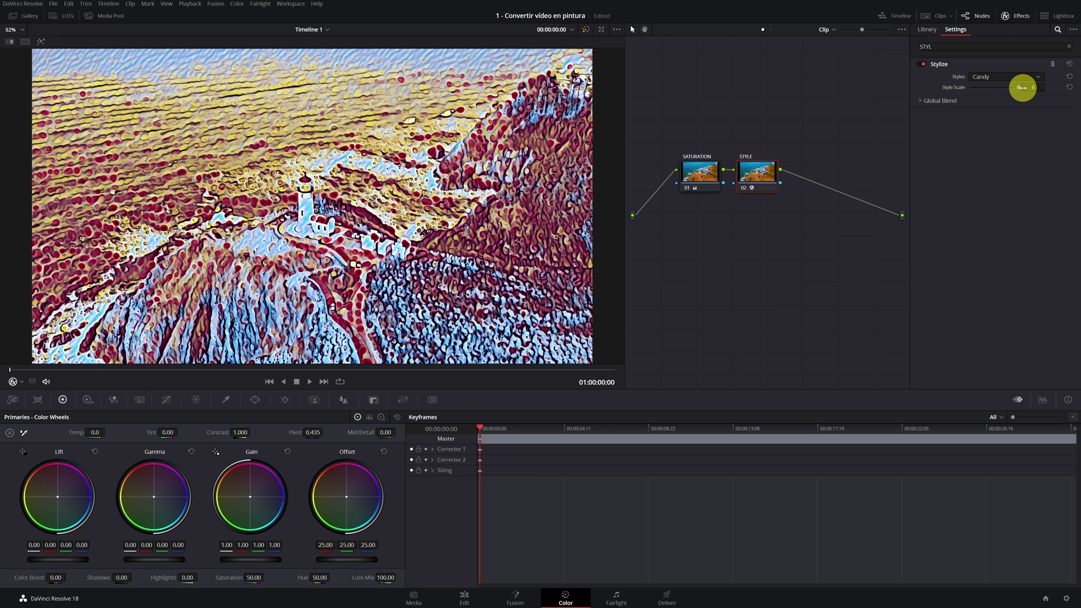
pyautogui.click(1036, 78)
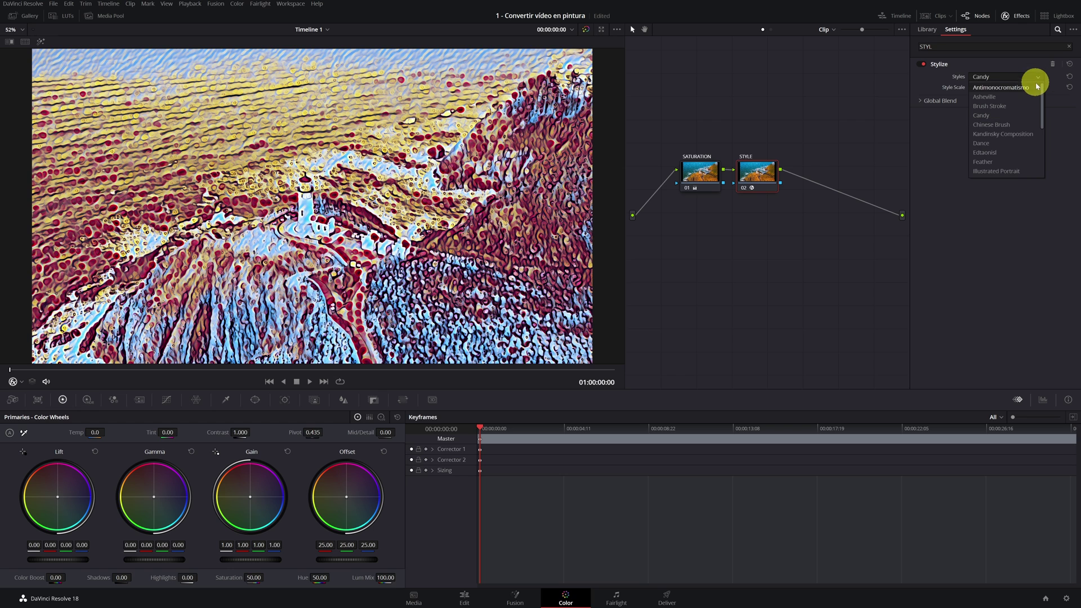
pyautogui.moveTo(1042, 93); pyautogui.dragTo(1043, 140)
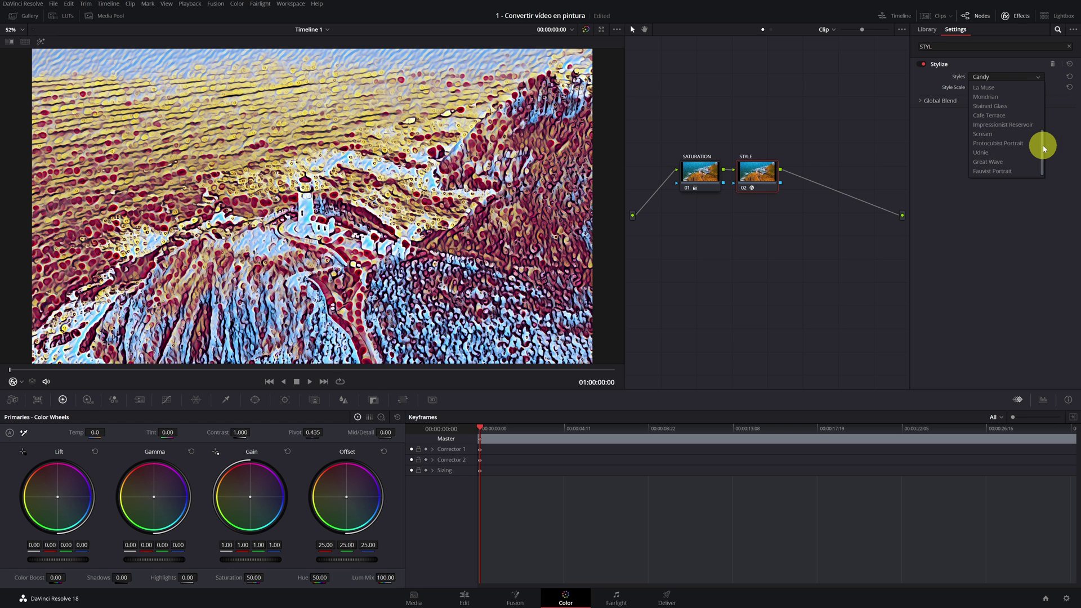
pyautogui.click(1006, 163)
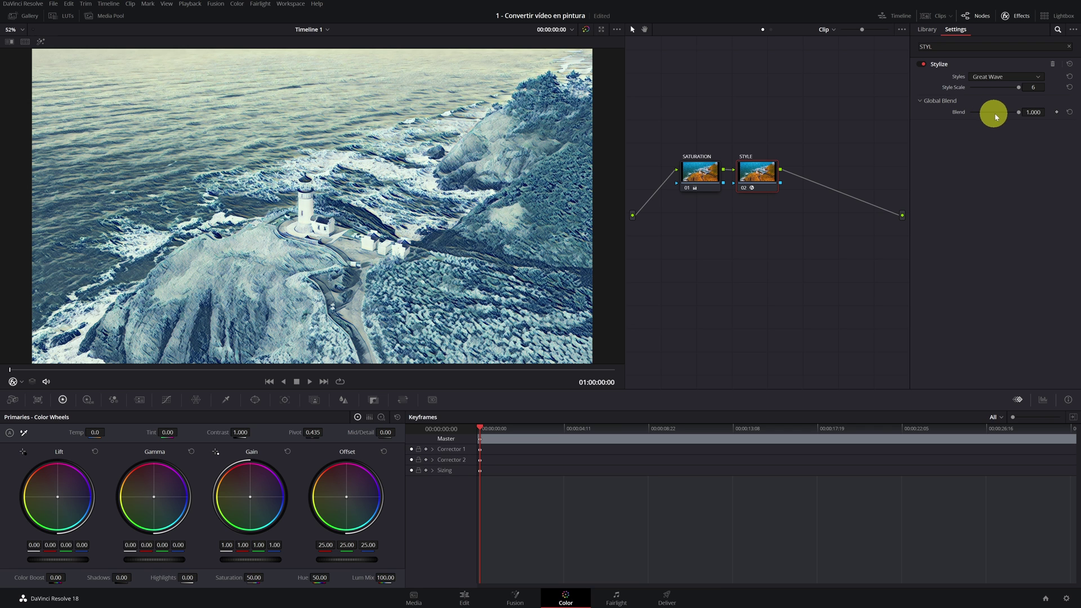
pyautogui.moveTo(1018, 112); pyautogui.dragTo(991, 115)
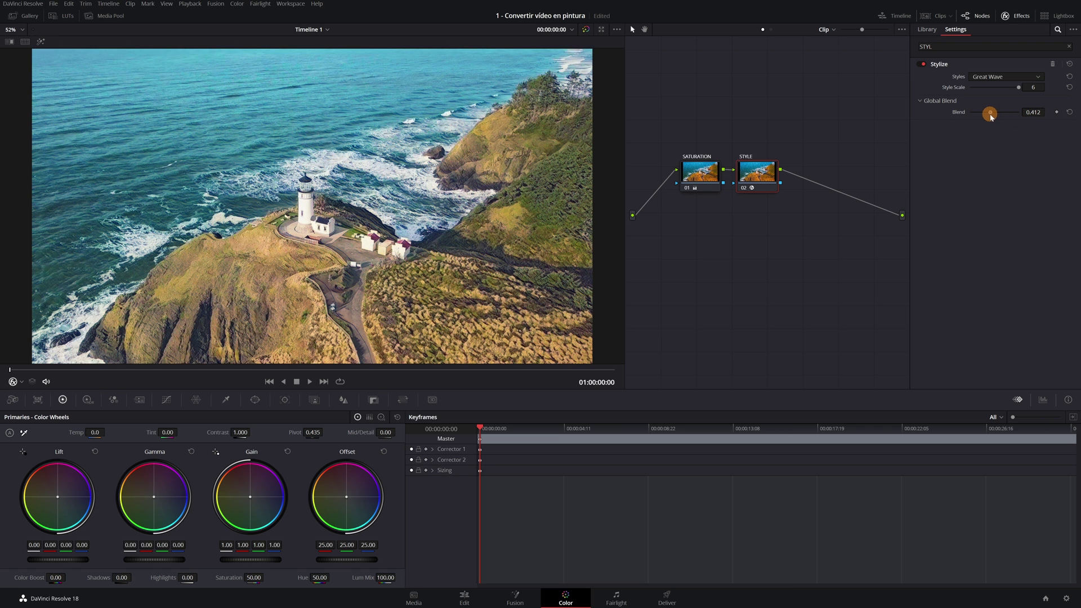
pyautogui.click(1033, 78)
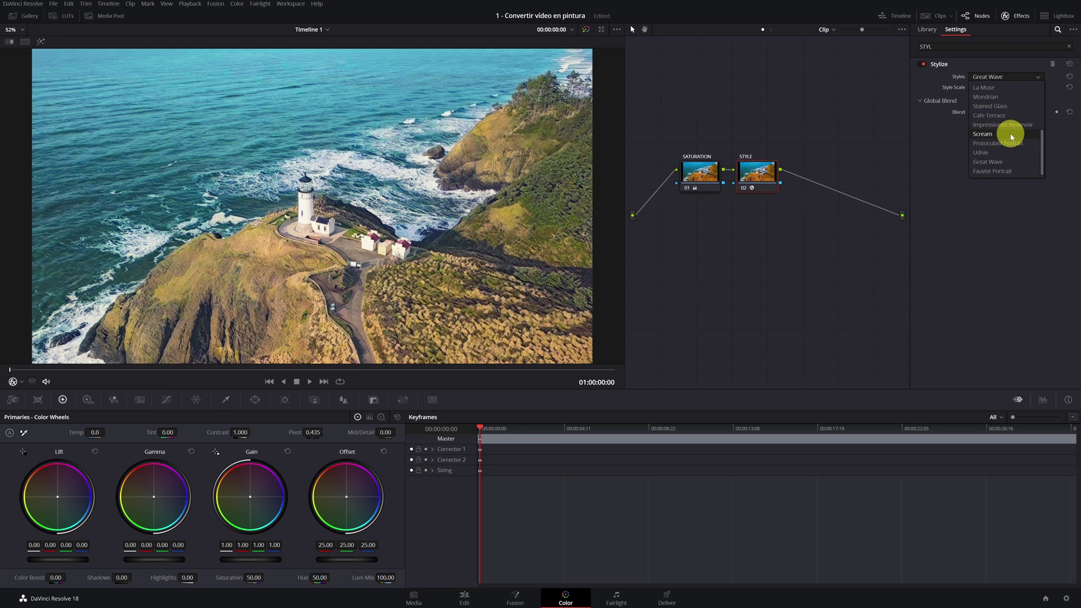
pyautogui.click(1008, 143)
pyautogui.click(1025, 80)
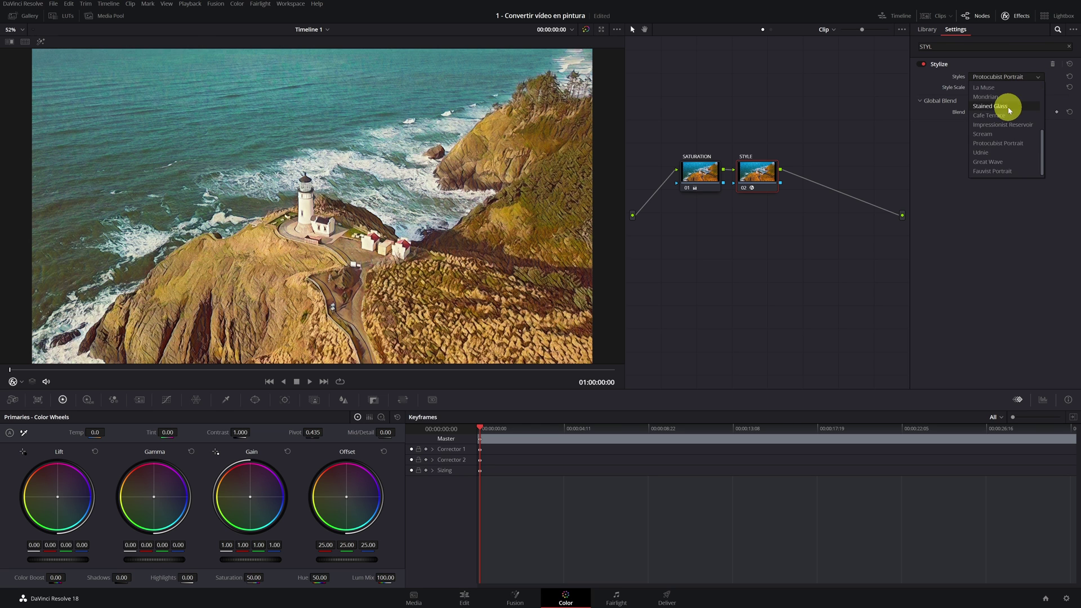
pyautogui.click(1008, 107)
pyautogui.click(1016, 78)
pyautogui.click(1007, 89)
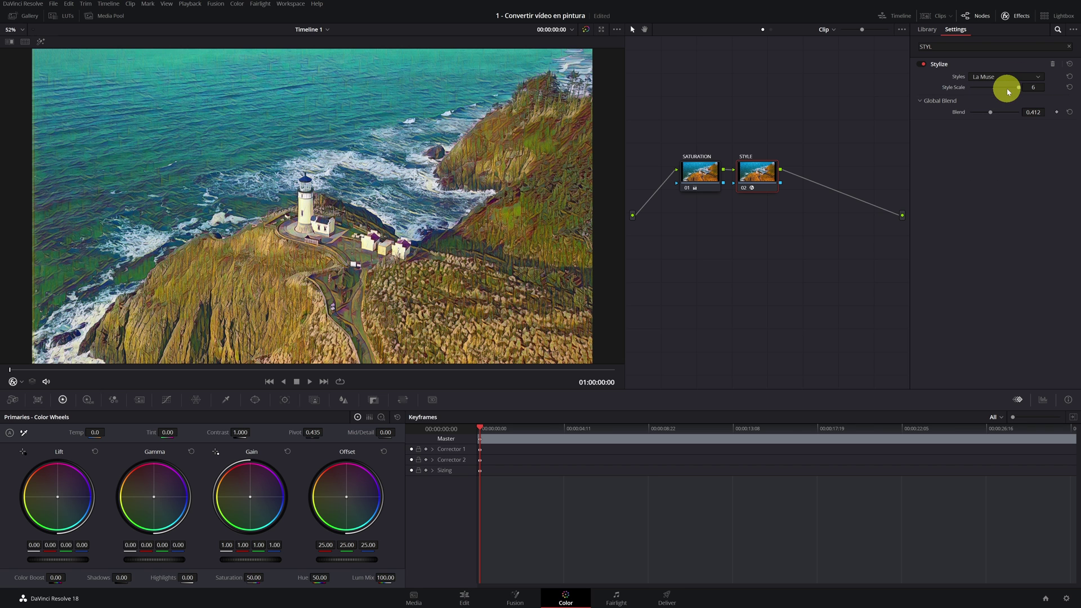
pyautogui.click(1016, 76)
pyautogui.click(994, 126)
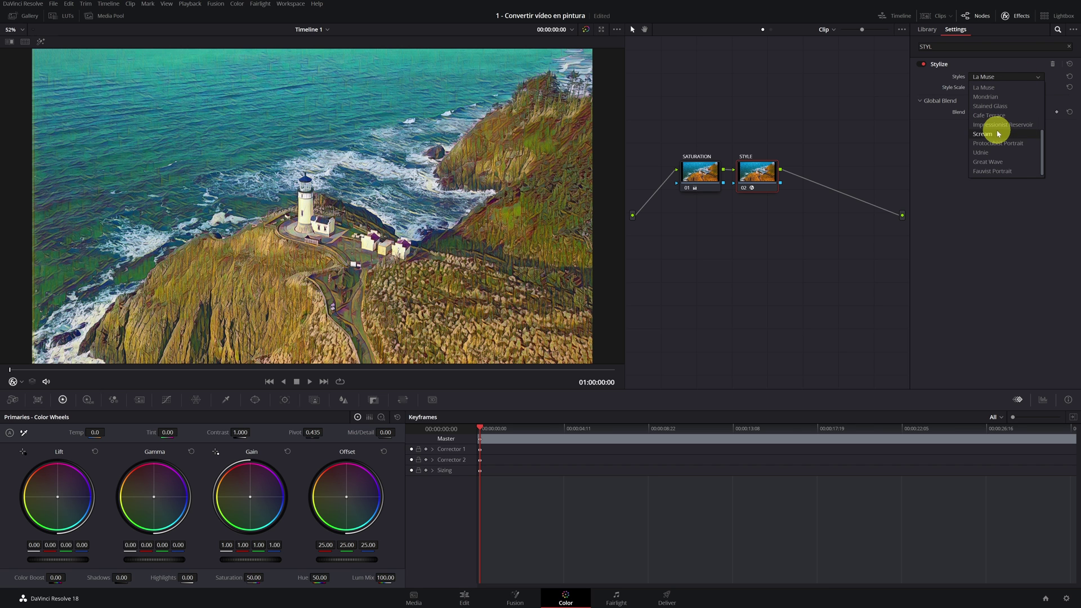
pyautogui.click(1012, 79)
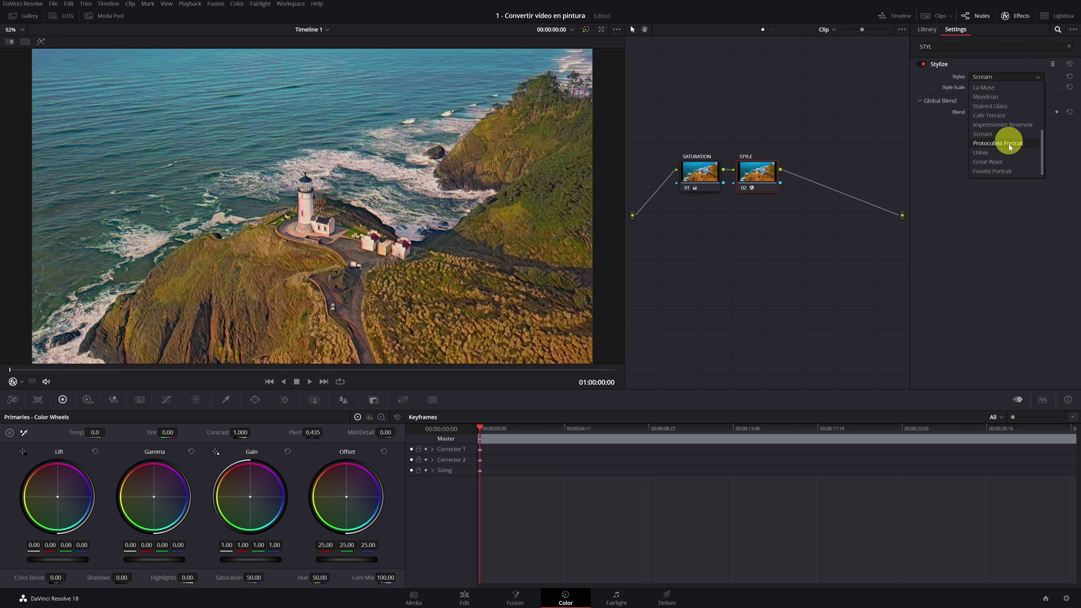
pyautogui.click(1010, 163)
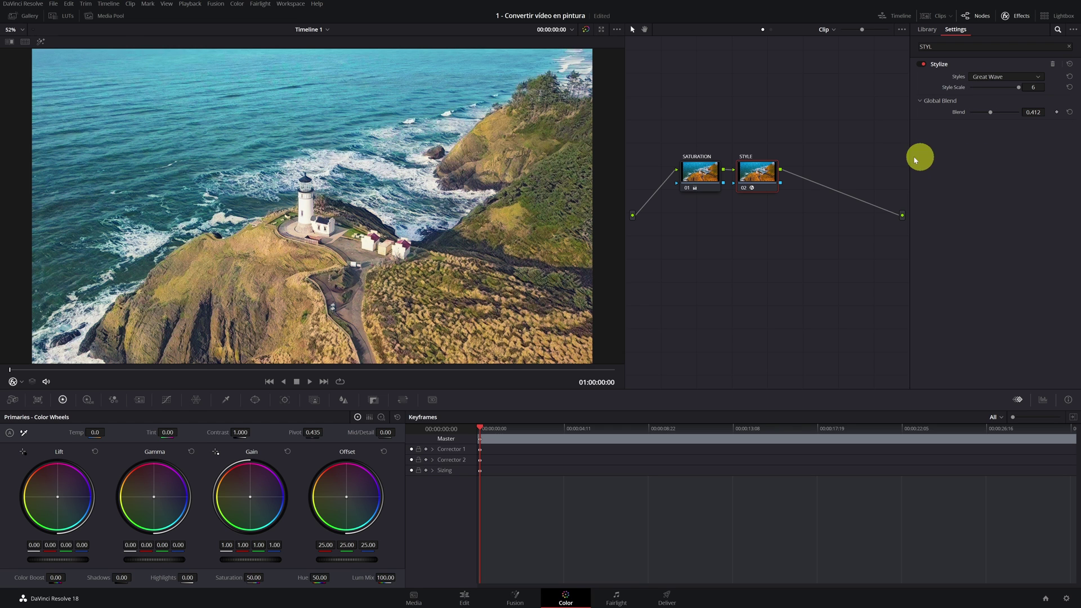
# - Add a serial node after STYLE, label it WB, and warm it with Temp 480 and Tint 5.50
pyautogui.rightClick(754, 173)
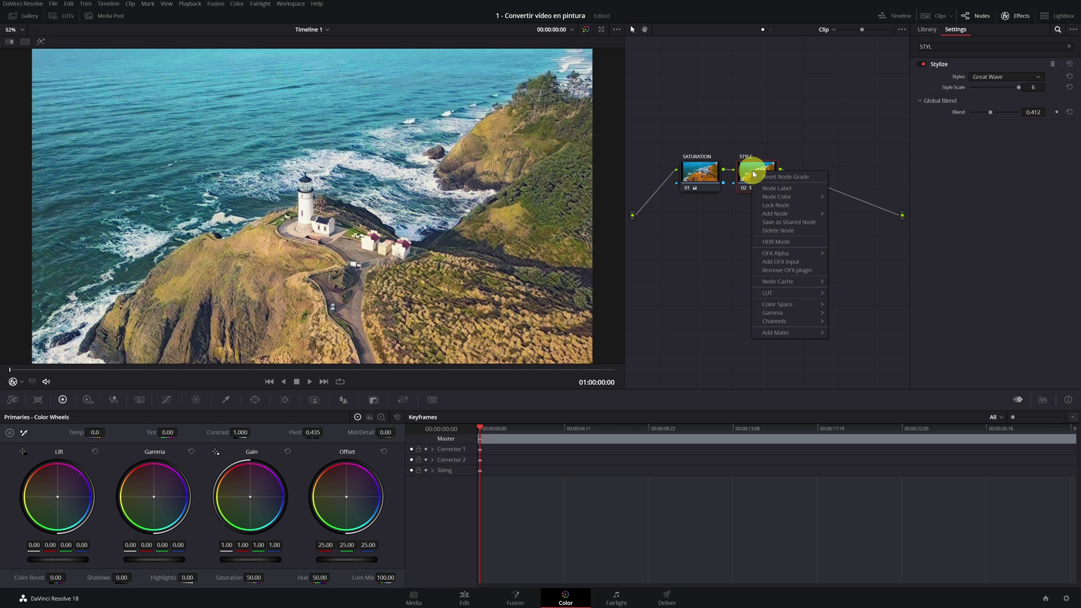
pyautogui.moveTo(788, 213)
pyautogui.click(856, 215)
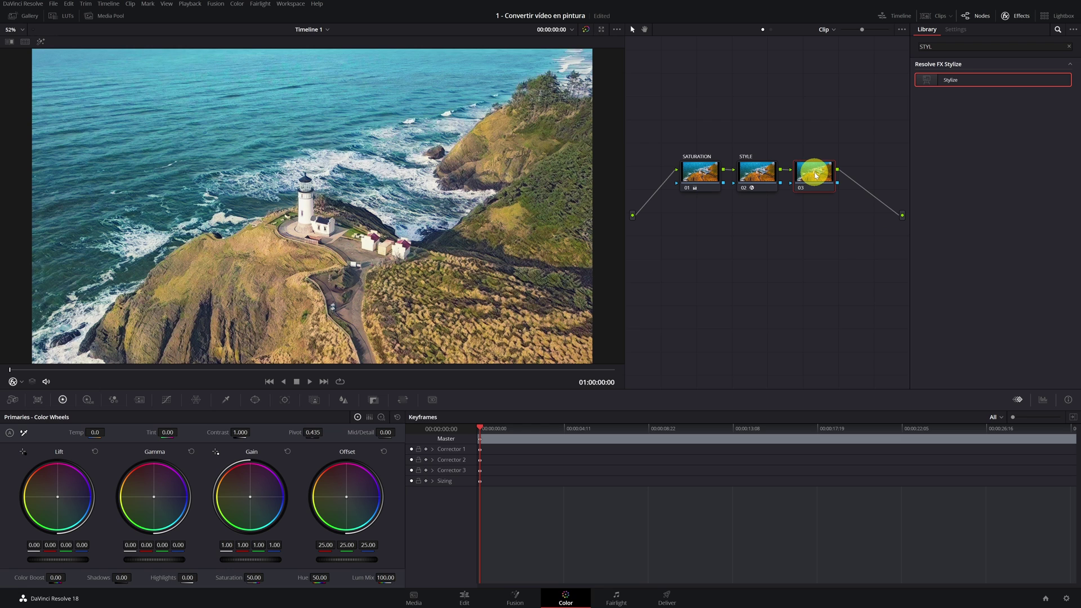
pyautogui.rightClick(816, 177)
pyautogui.click(839, 192)
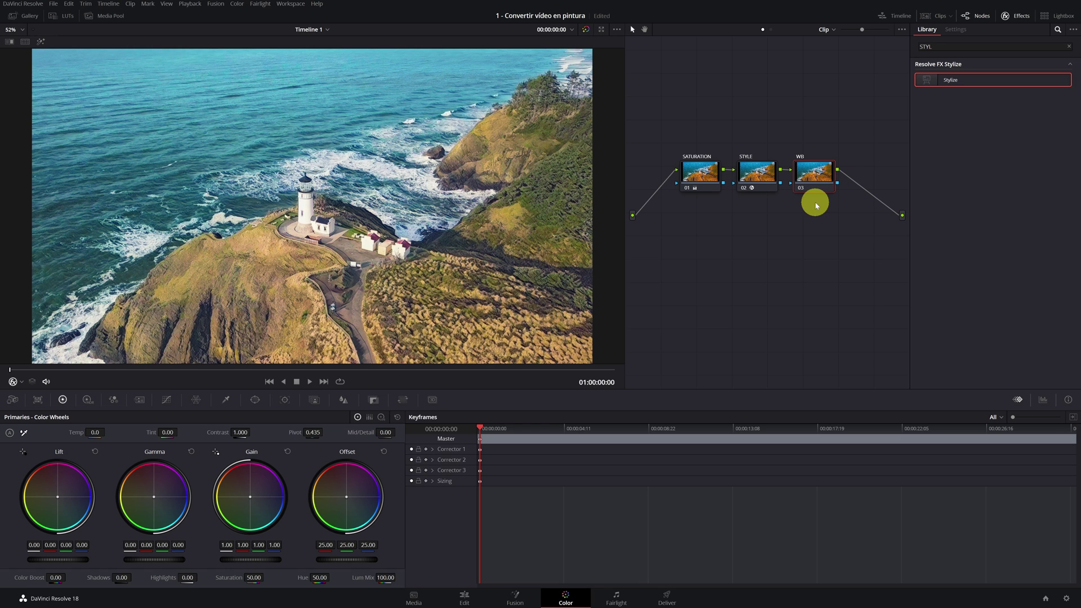
pyautogui.click(818, 171)
pyautogui.moveTo(99, 442); pyautogui.dragTo(104, 432)
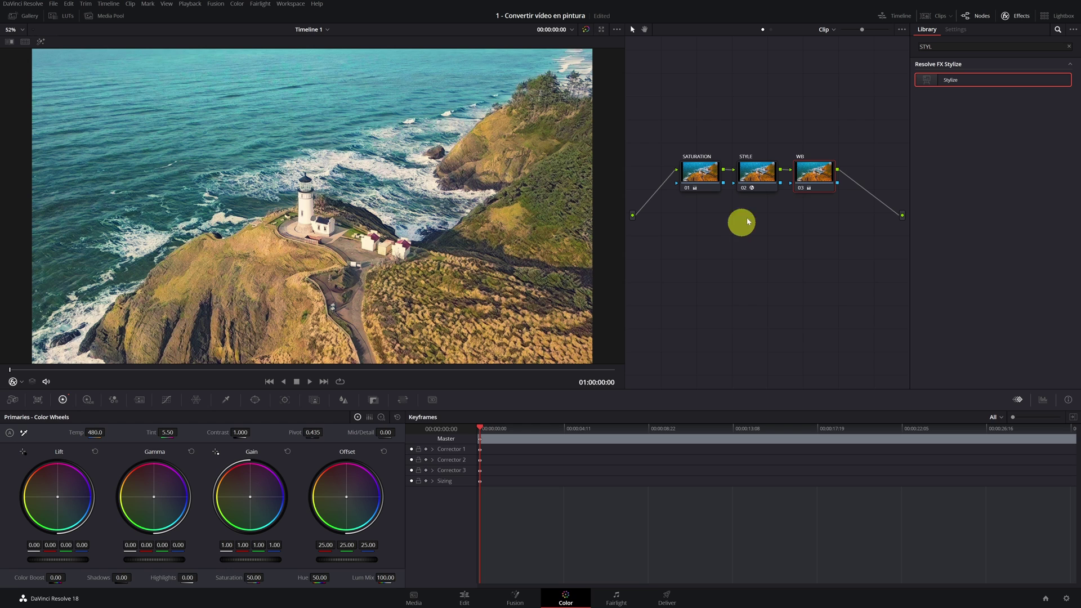
# - Add a serial node after WB and place it below the chain
pyautogui.rightClick(808, 179)
pyautogui.moveTo(838, 219)
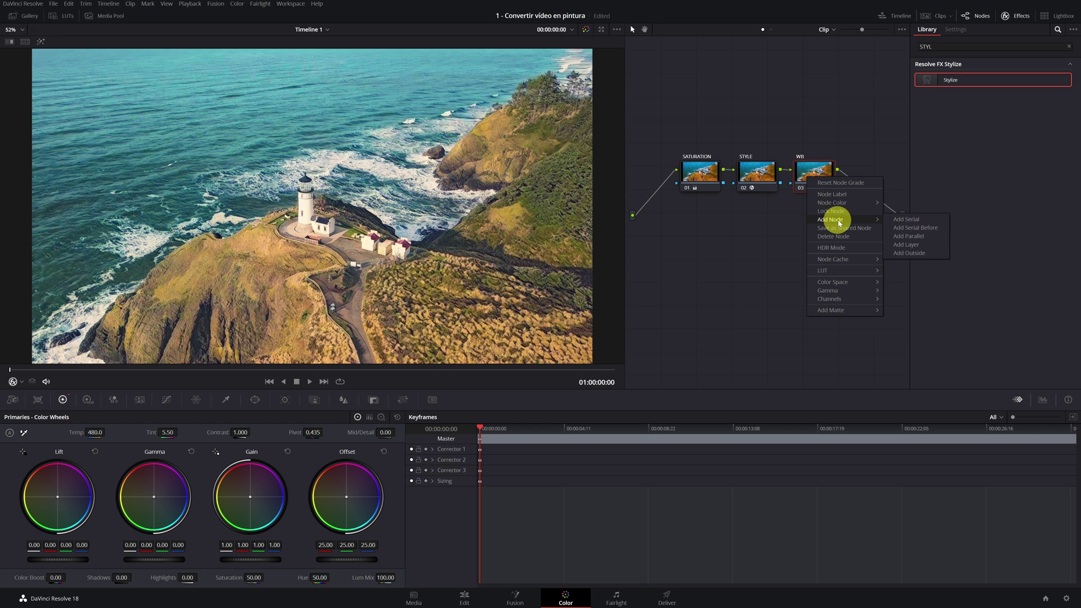
pyautogui.click(907, 220)
pyautogui.moveTo(880, 187); pyautogui.dragTo(704, 245)
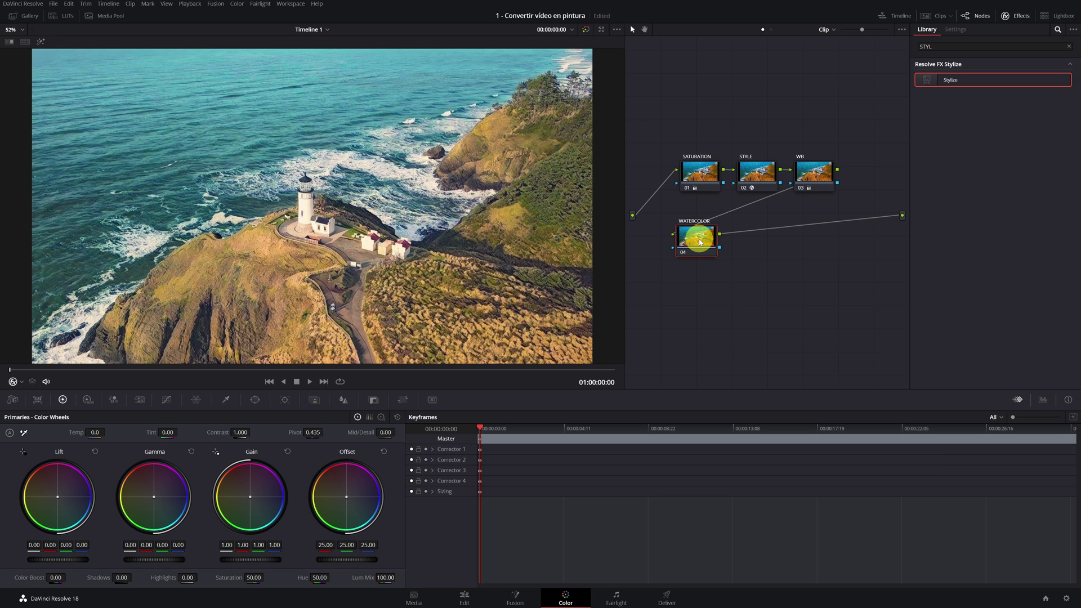
# - Apply Watercolor to the new node on RGB channels with Smoothness 0.002
pyautogui.click(990, 46)
pyautogui.doubleClick(990, 46)
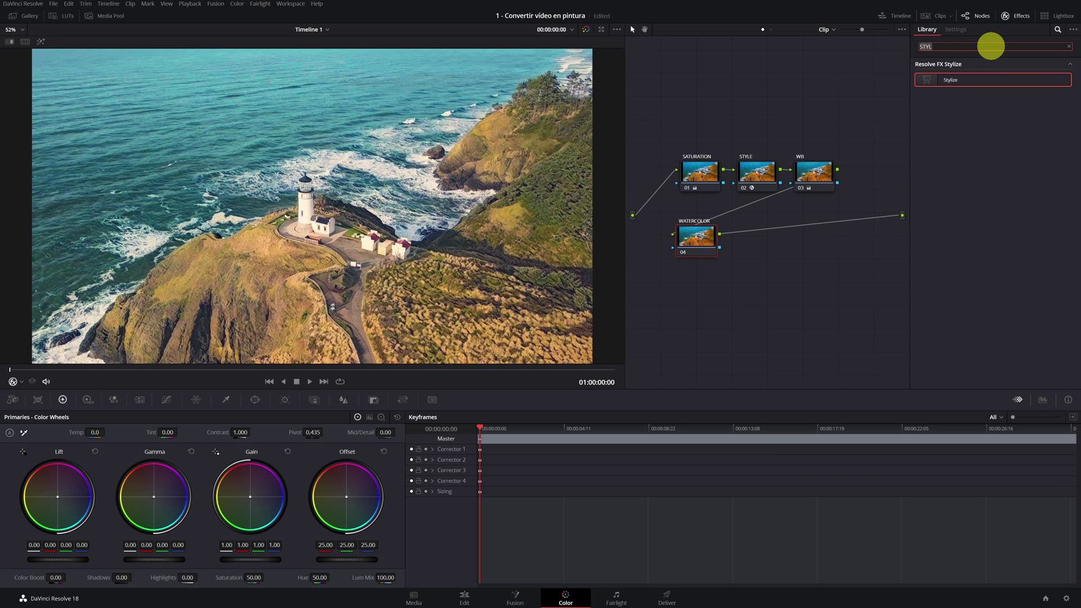
pyautogui.write('WATERCOLOR')
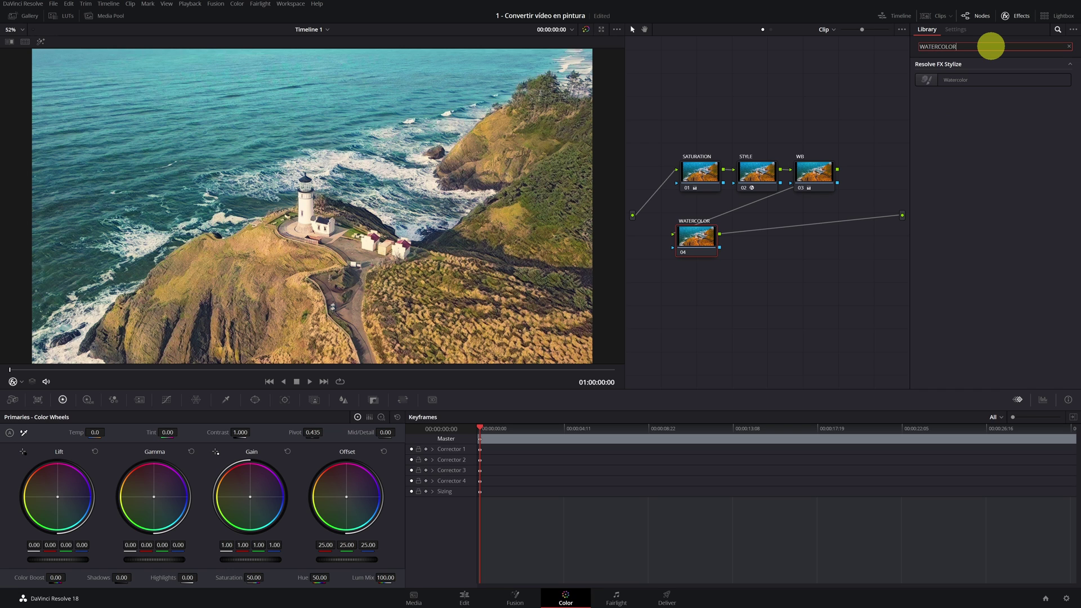
pyautogui.click(981, 82)
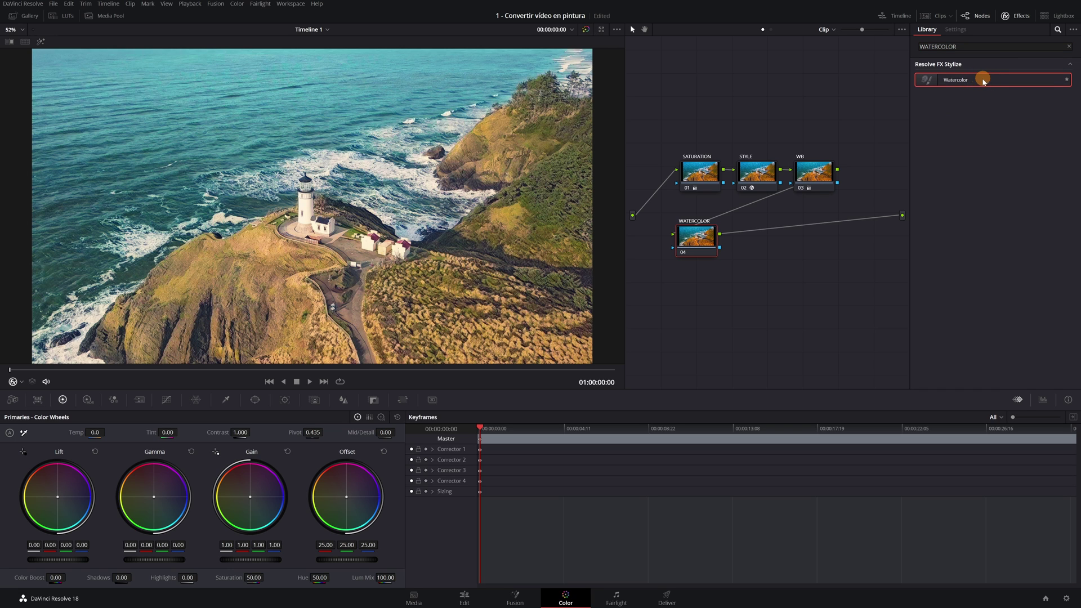
pyautogui.moveTo(984, 81); pyautogui.dragTo(691, 243)
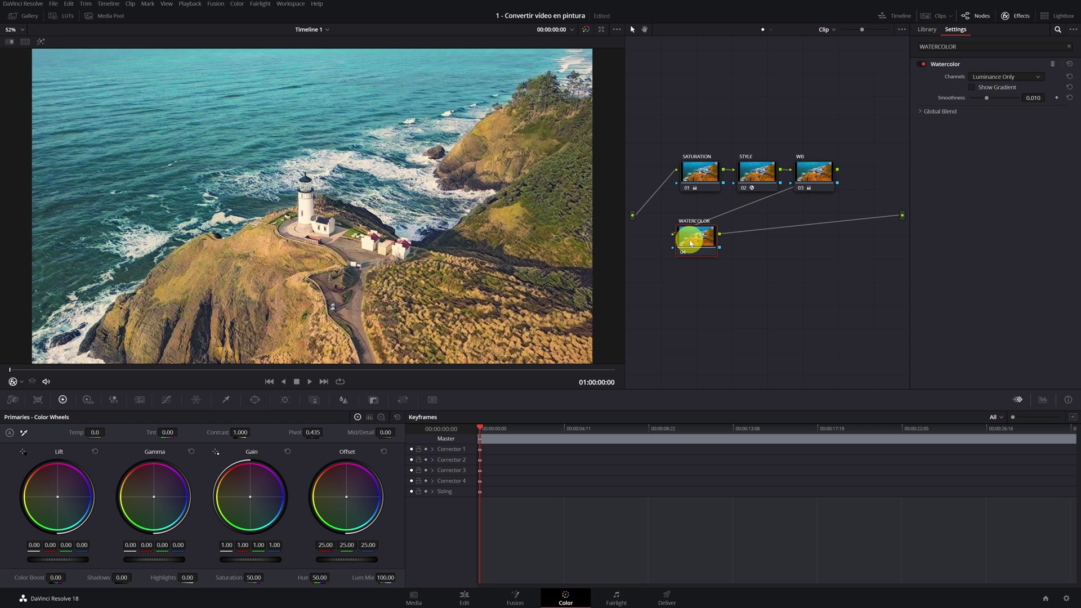
pyautogui.click(1032, 76)
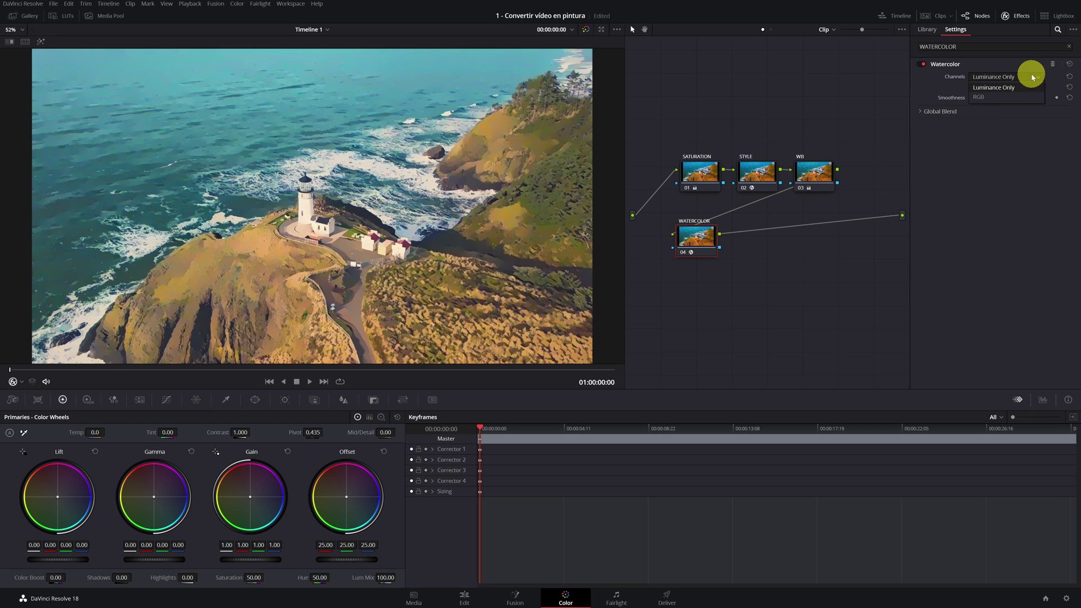
pyautogui.click(1008, 97)
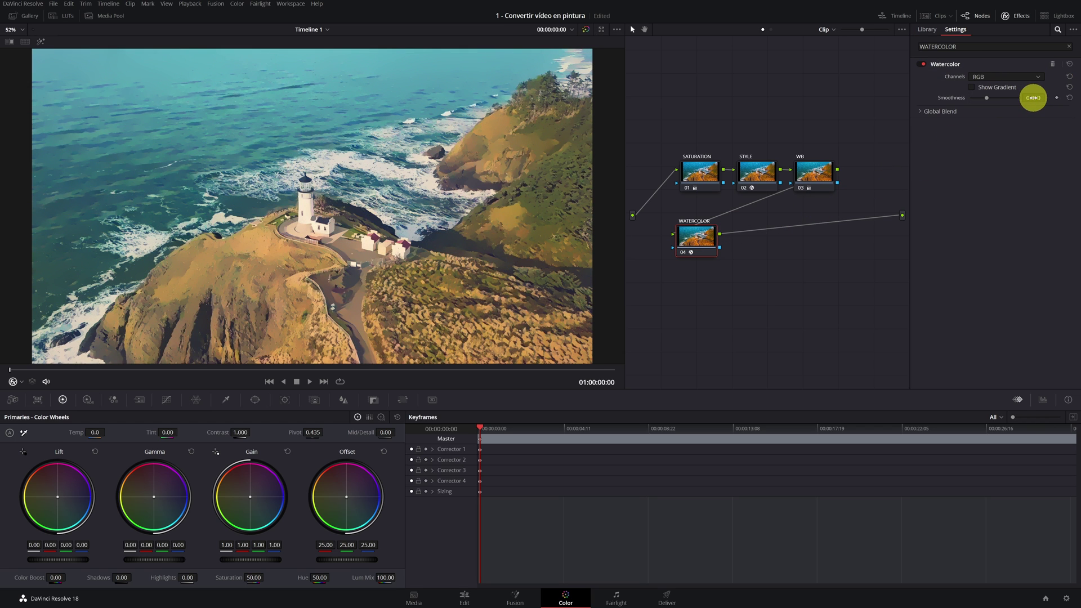
pyautogui.moveTo(987, 99); pyautogui.dragTo(987, 100)
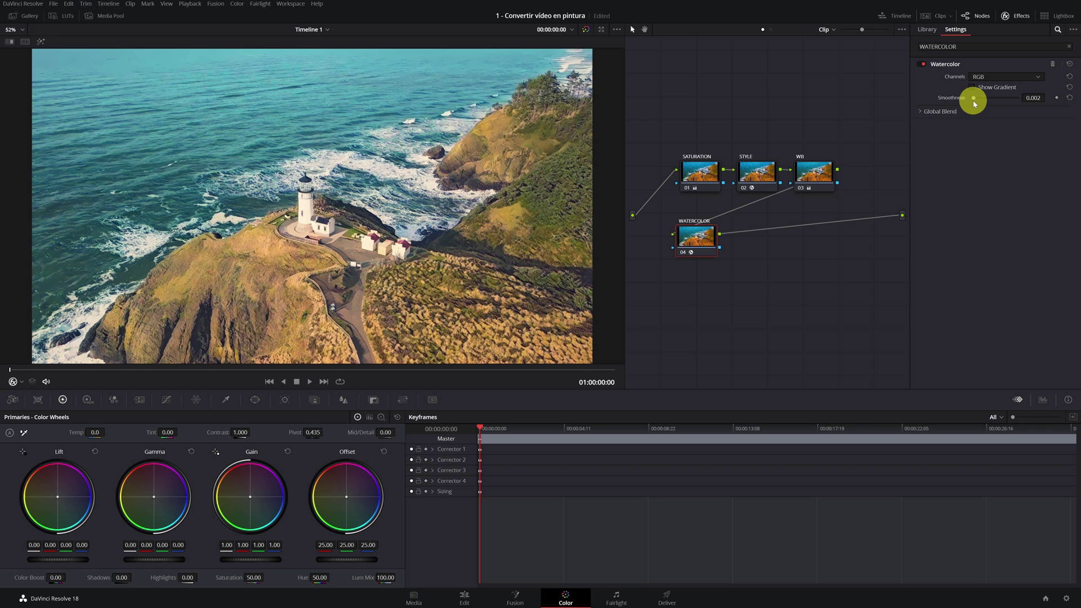
# - Add a fifth serial node after WATERCOLOR and set its saturation to 65.00
pyautogui.rightClick(696, 237)
pyautogui.moveTo(726, 284)
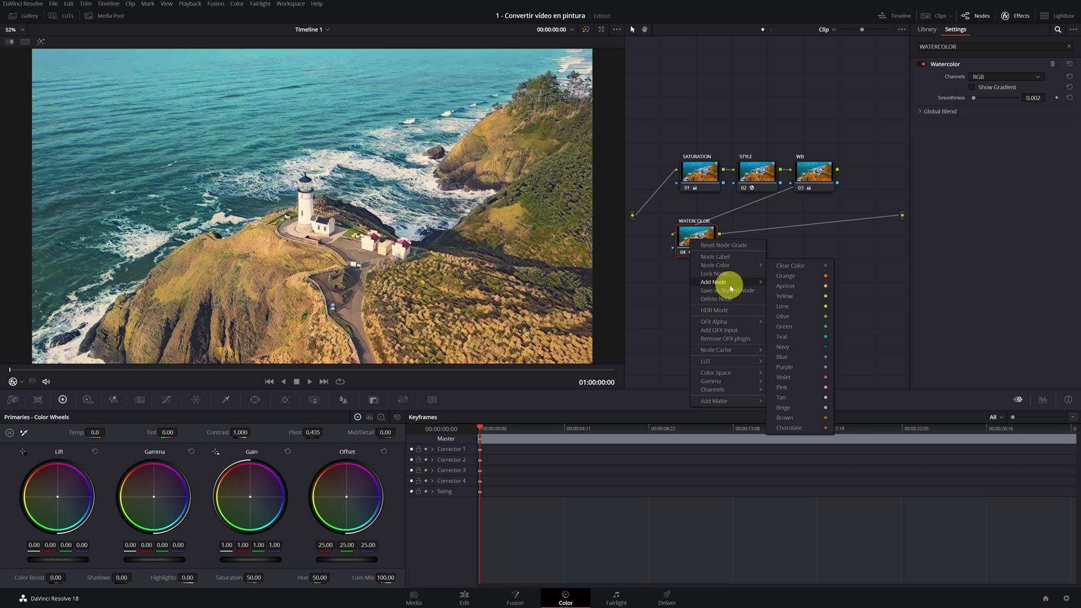
pyautogui.click(787, 282)
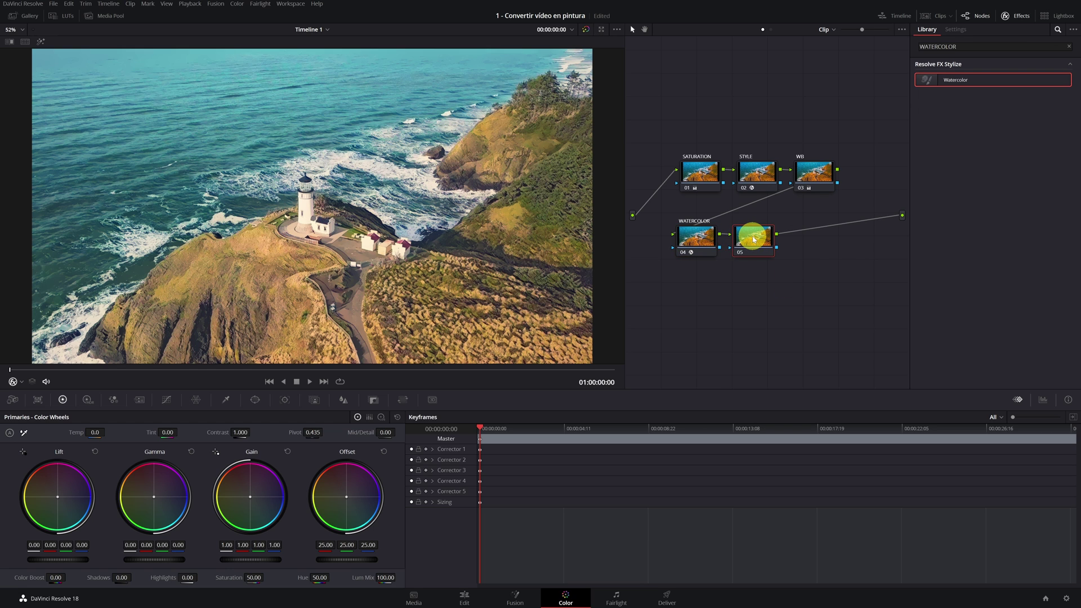
pyautogui.click(253, 578)
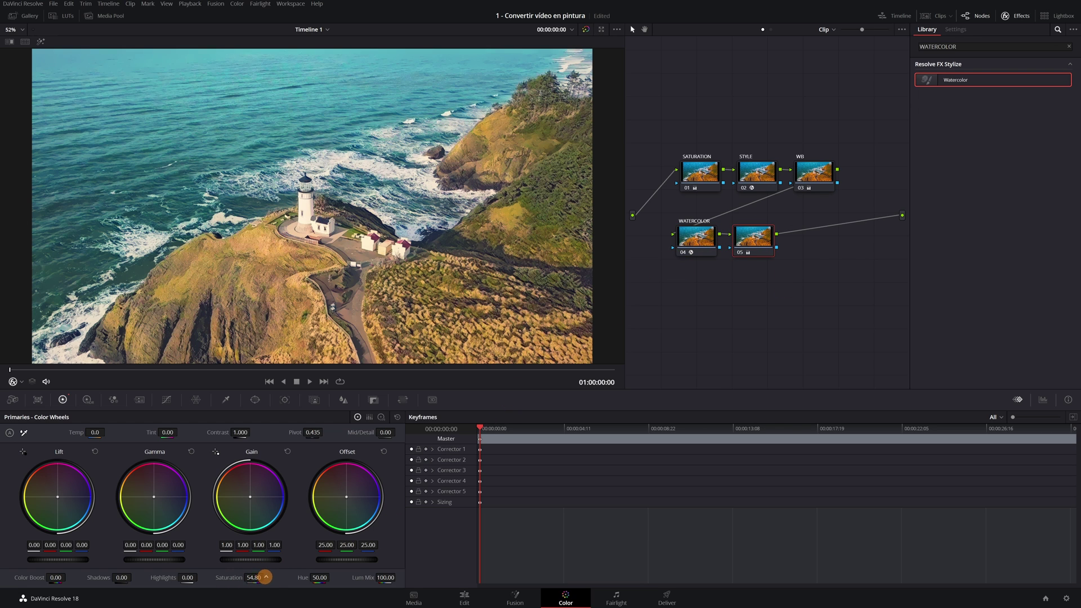
pyautogui.click(254, 578)
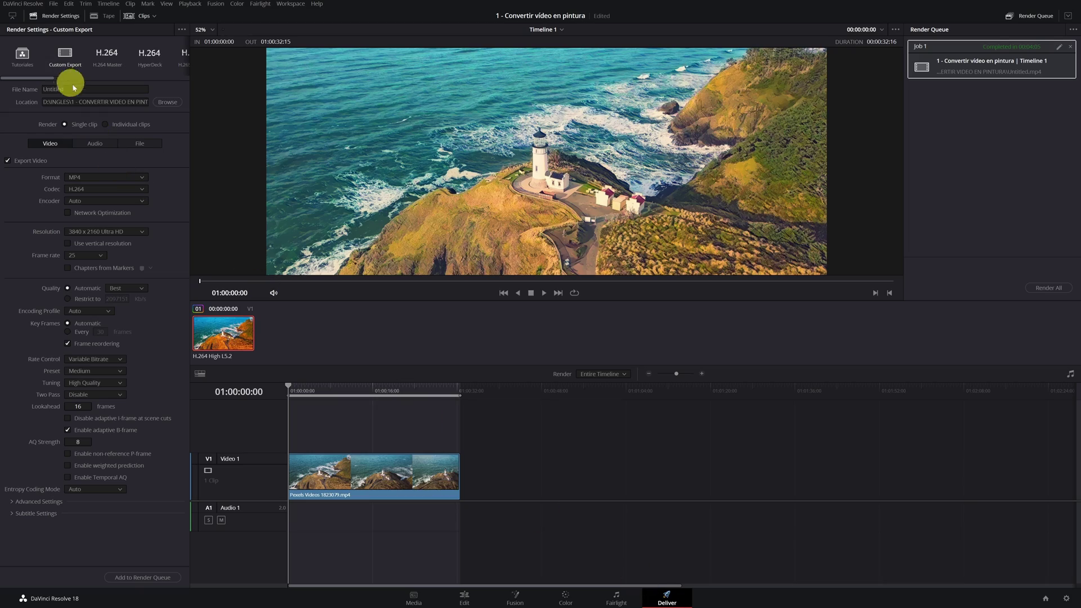
# - Name the output EXPORT VIDEO, keep MP4, queue the job and render it
pyautogui.click(45, 88)
pyautogui.write('EXPORT VIDEO')
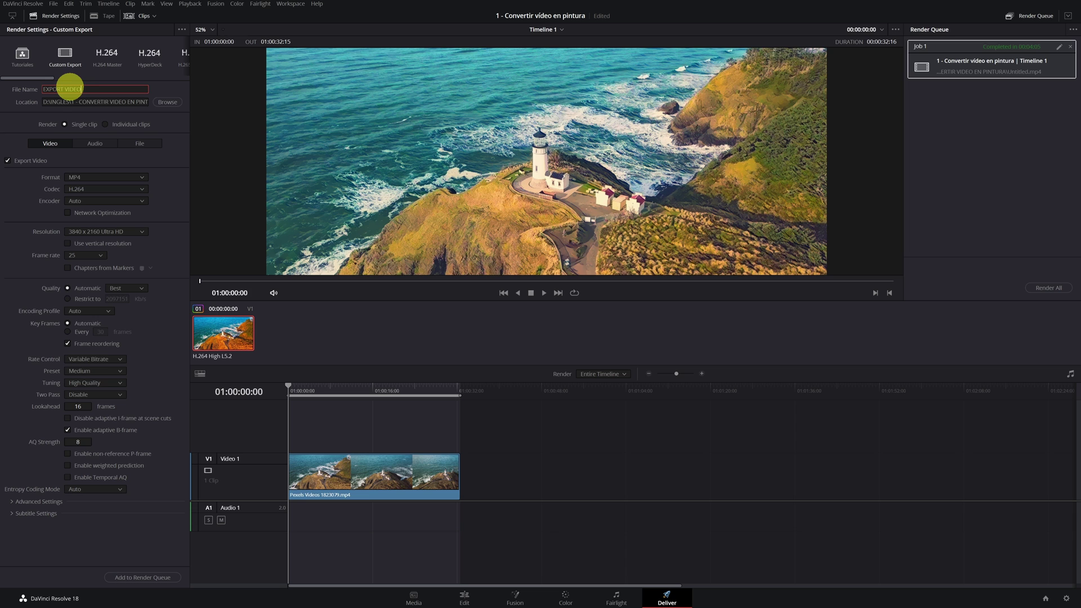
pyautogui.click(105, 177)
pyautogui.click(103, 178)
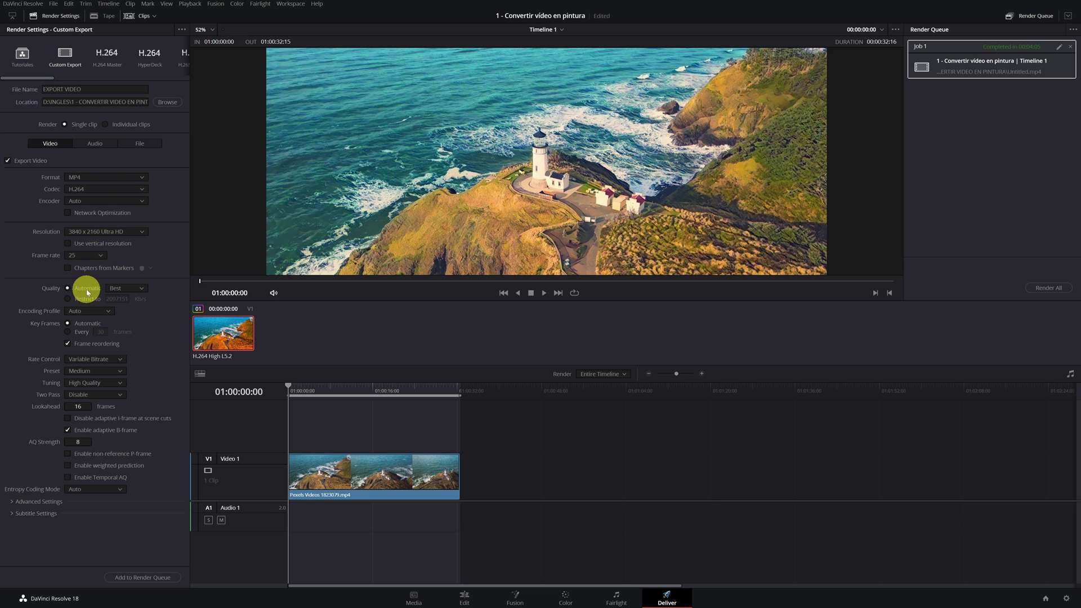
pyautogui.click(130, 288)
pyautogui.click(119, 337)
pyautogui.click(141, 582)
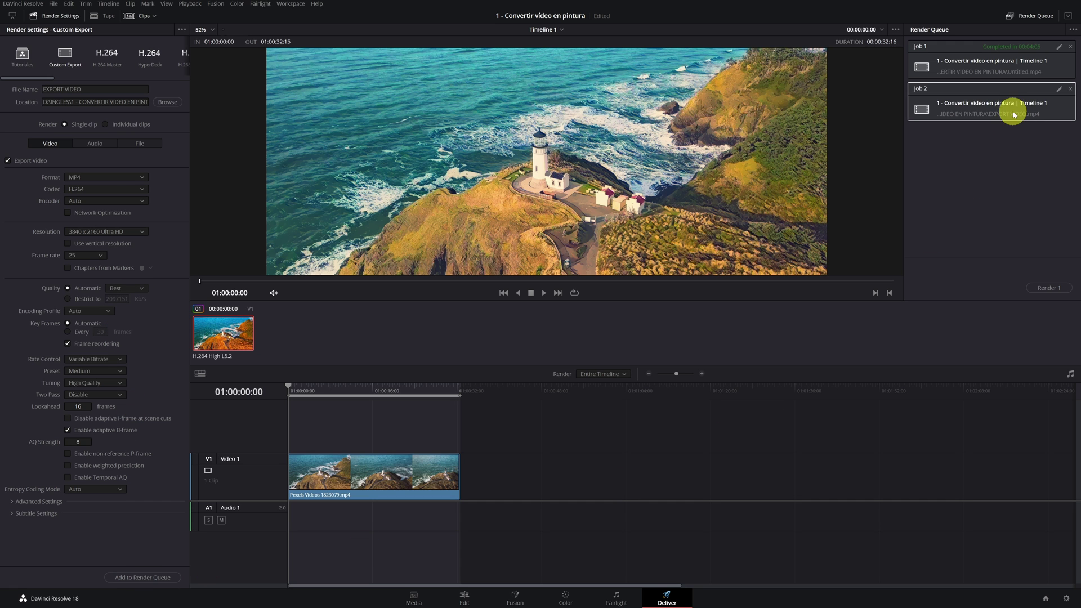
pyautogui.click(1044, 298)
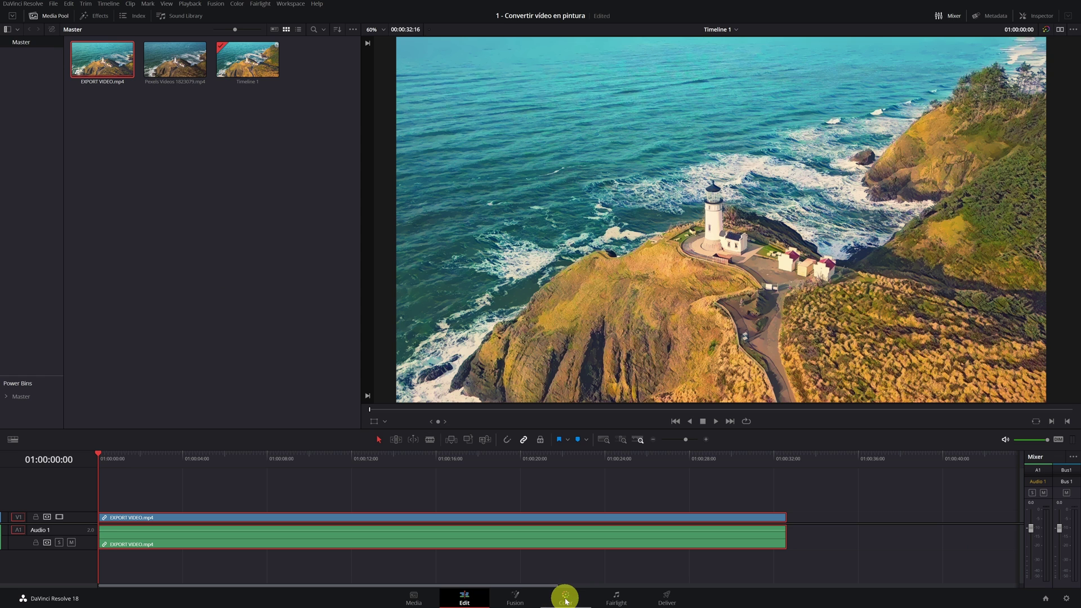
# - On the Color page, set temporal noise reduction to 5 frames with Better motion estimation
pyautogui.click(566, 600)
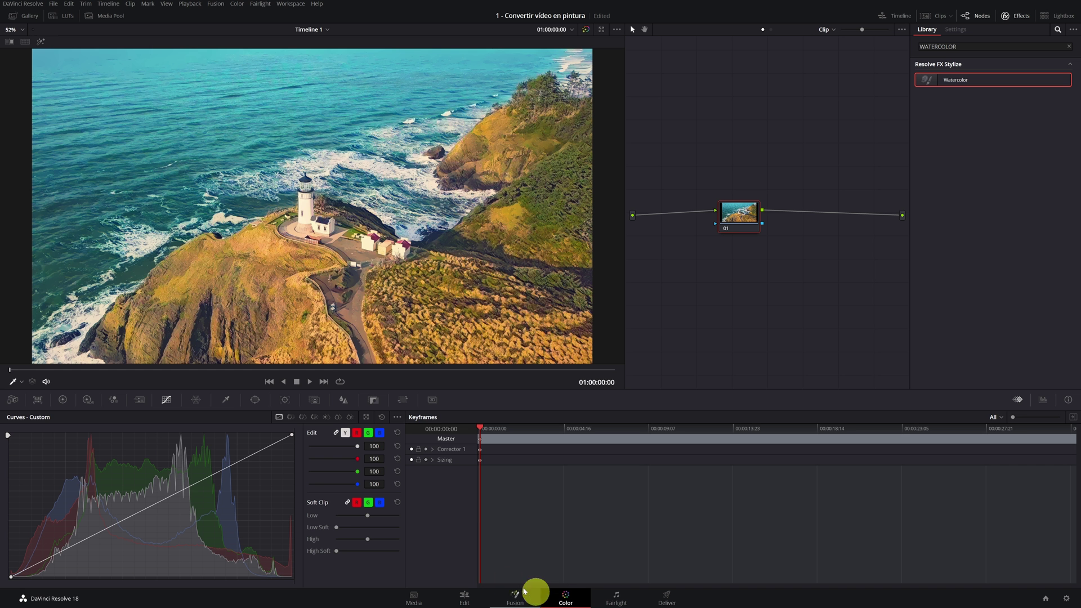
pyautogui.click(140, 400)
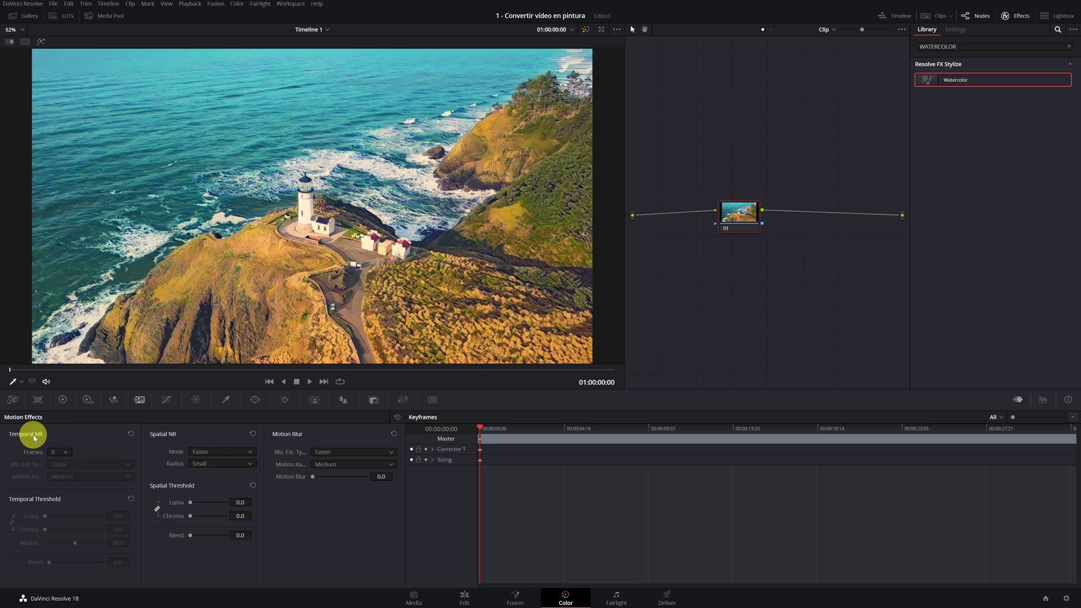
pyautogui.click(65, 453)
pyautogui.click(61, 475)
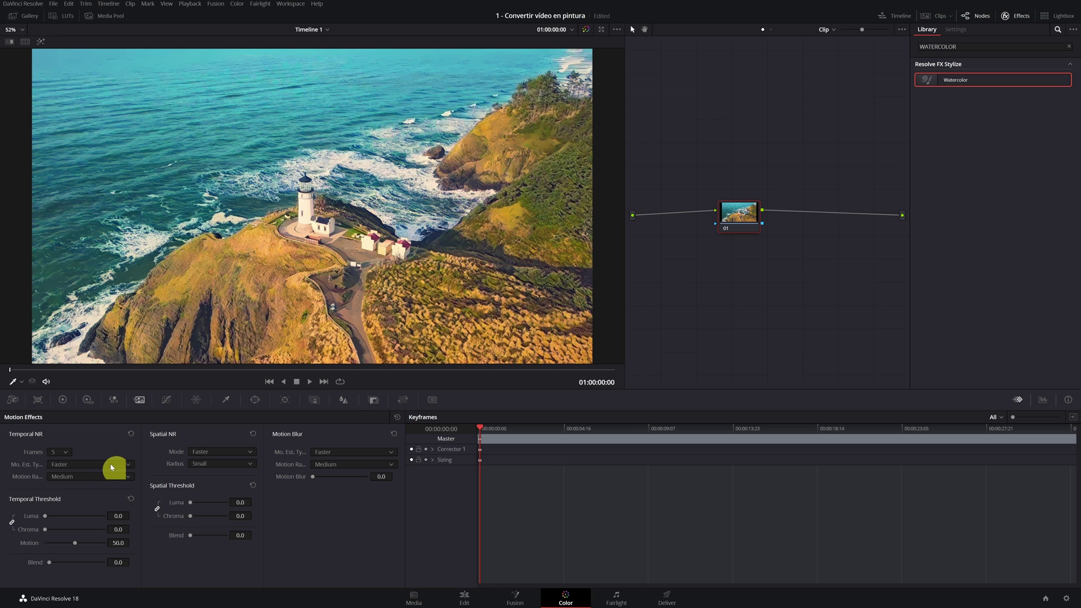
pyautogui.click(111, 466)
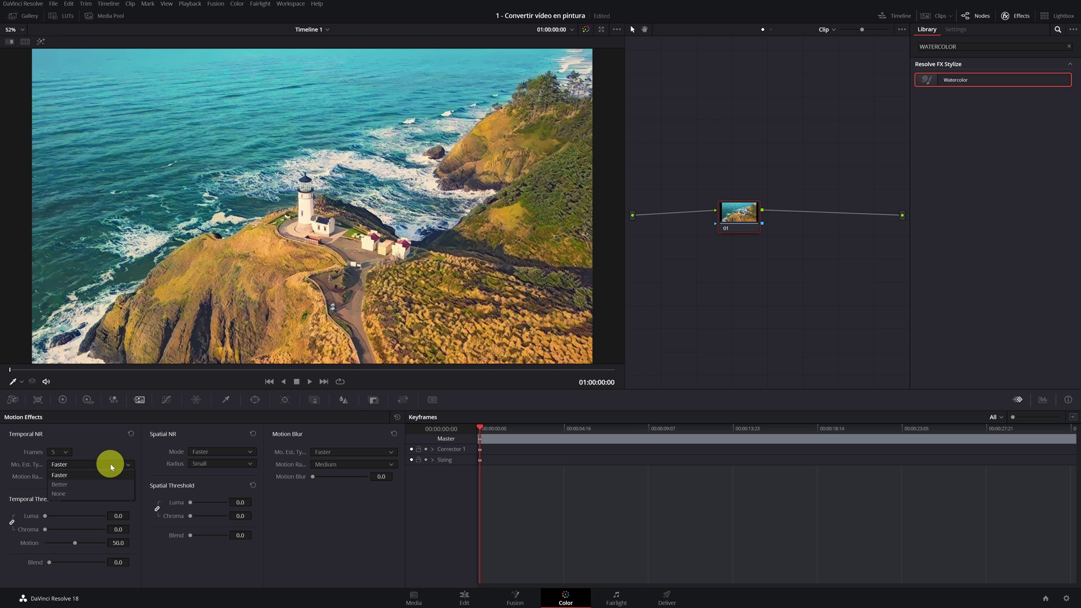
pyautogui.click(79, 485)
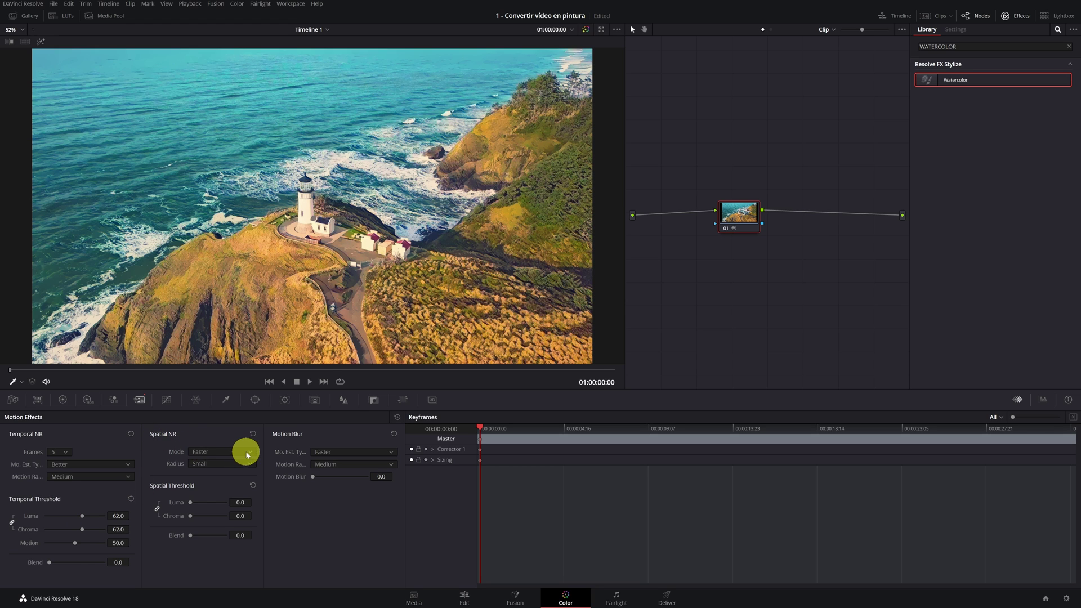
# - Keep spatial noise reduction in Faster mode and unlink luma and chroma thresholds for chroma 16.1
pyautogui.click(228, 452)
pyautogui.click(223, 466)
pyautogui.click(159, 510)
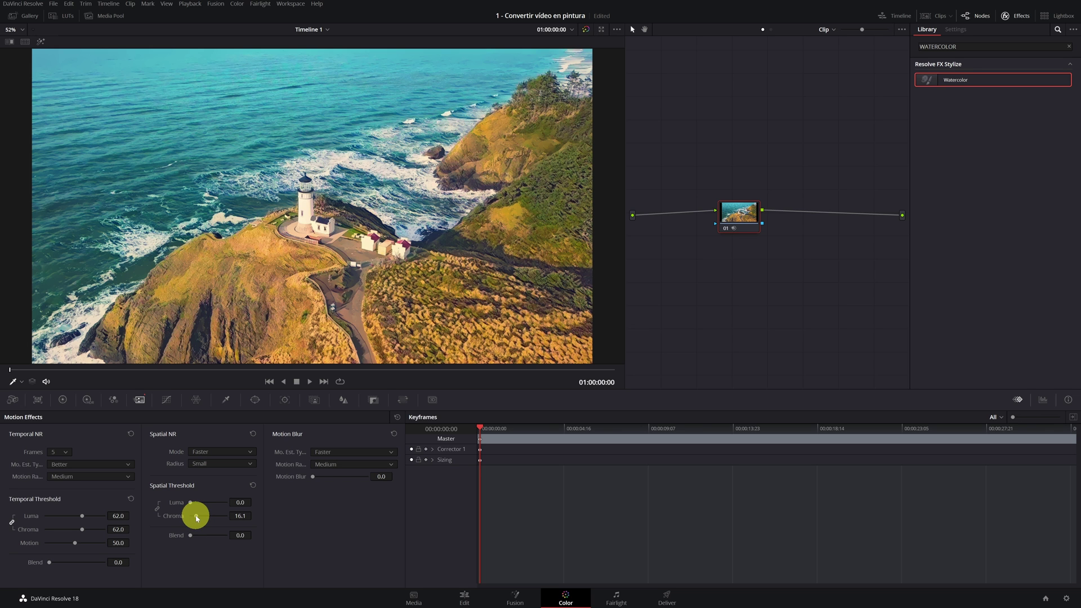
# - Return to the Edit page timeline showing the denoised EXPORT VIDEO.mp4
pyautogui.click(460, 599)
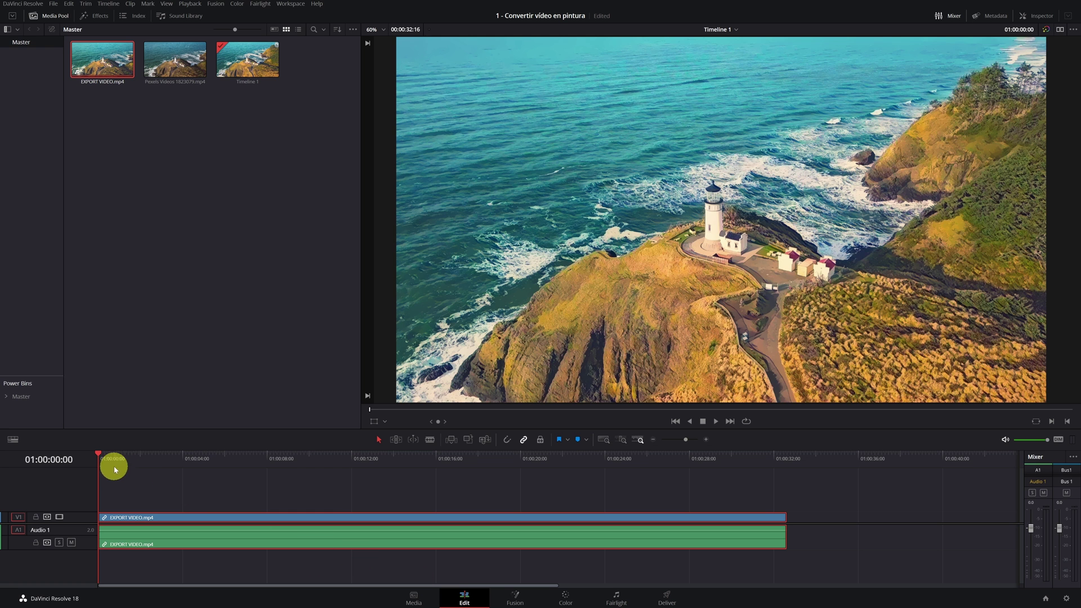